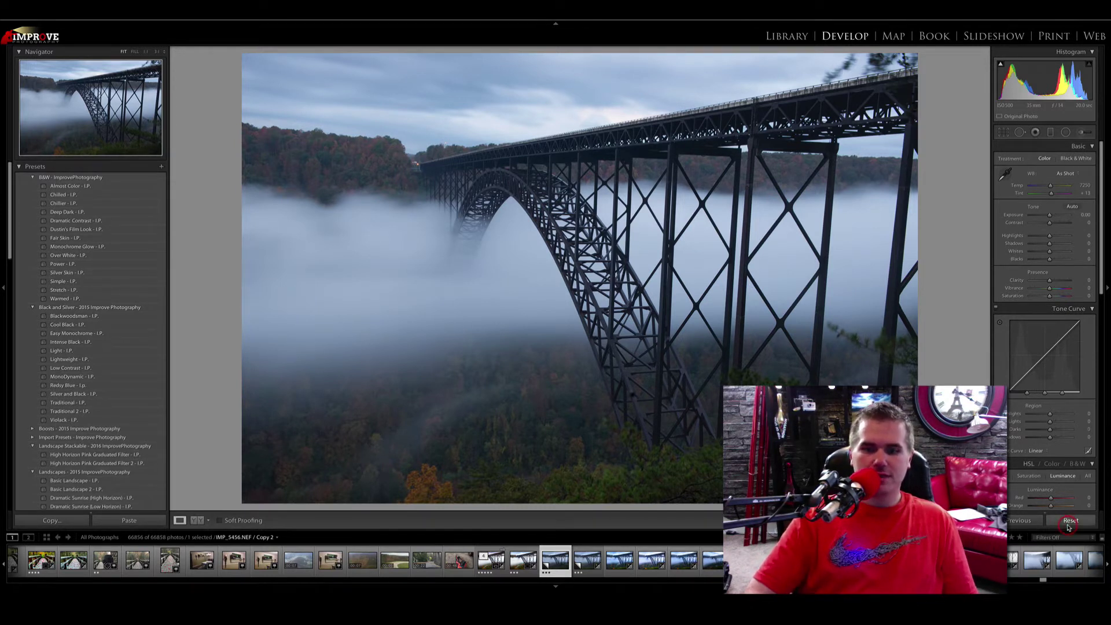
Review the finished bridge edit, and return to its virtual copy with all develop settings reset.
key("Left")
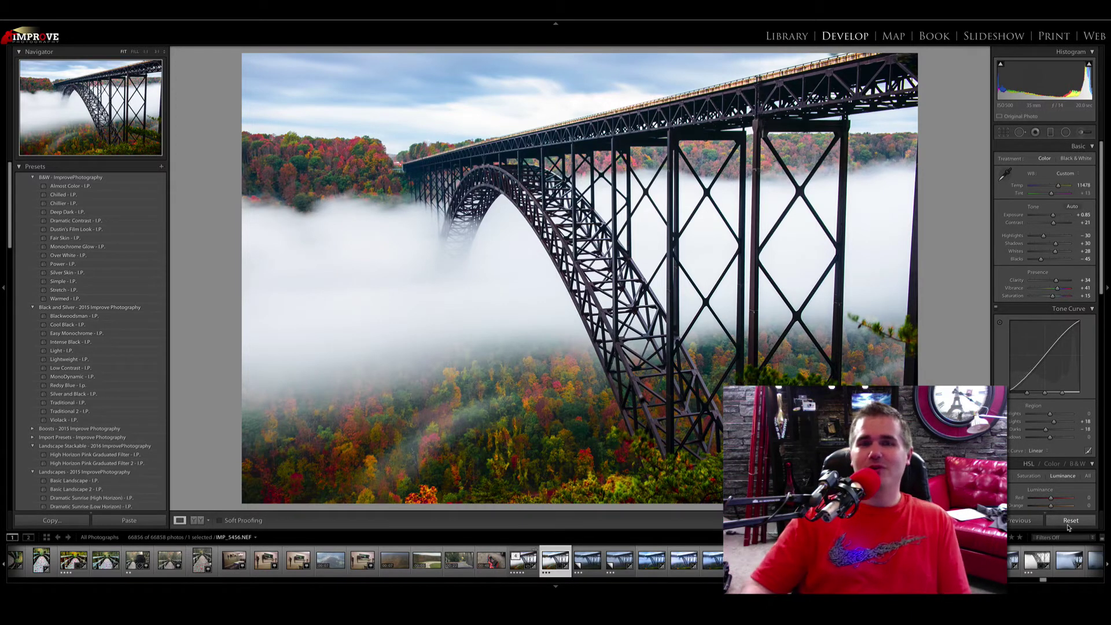
key("ctrl+apostrophe")
left_click(1070, 520)
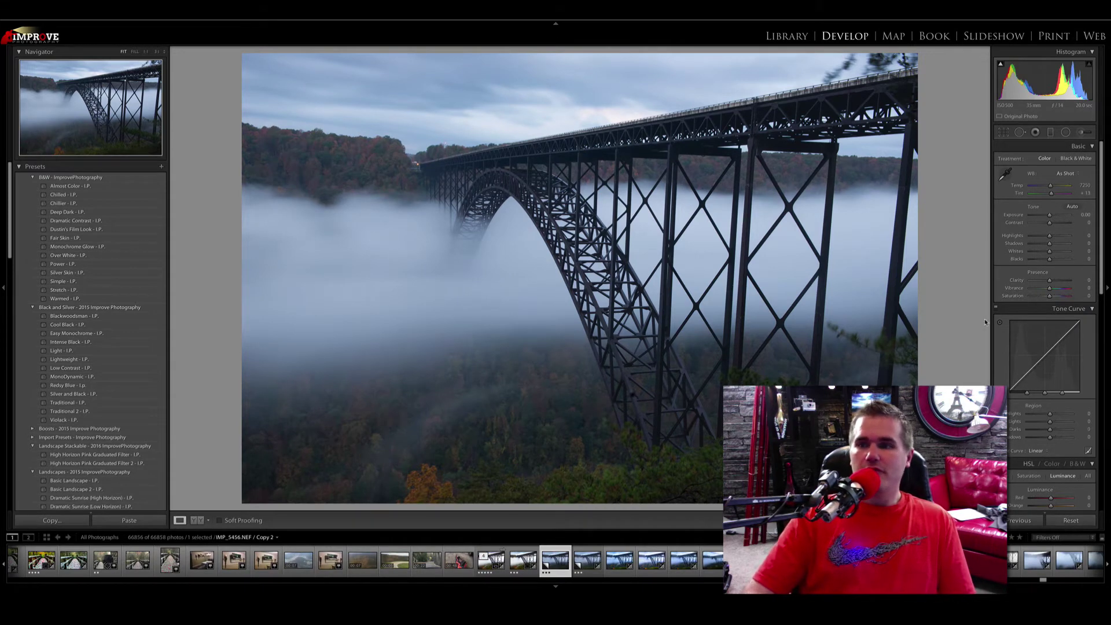
left_click(1002, 134)
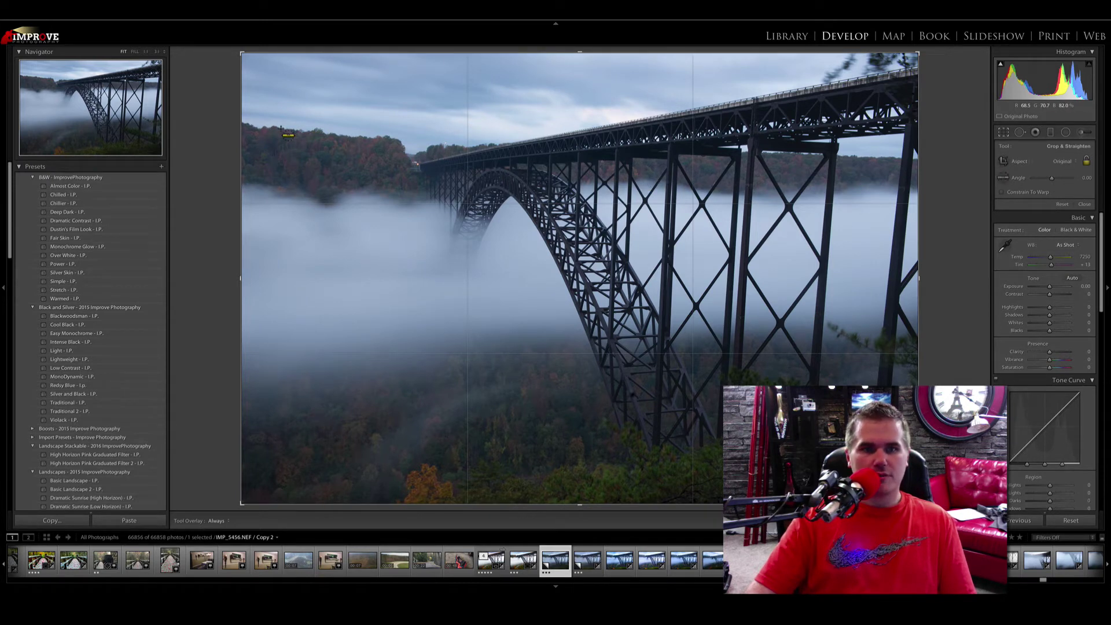
left_click_drag(278, 129, 405, 135)
key("Return")
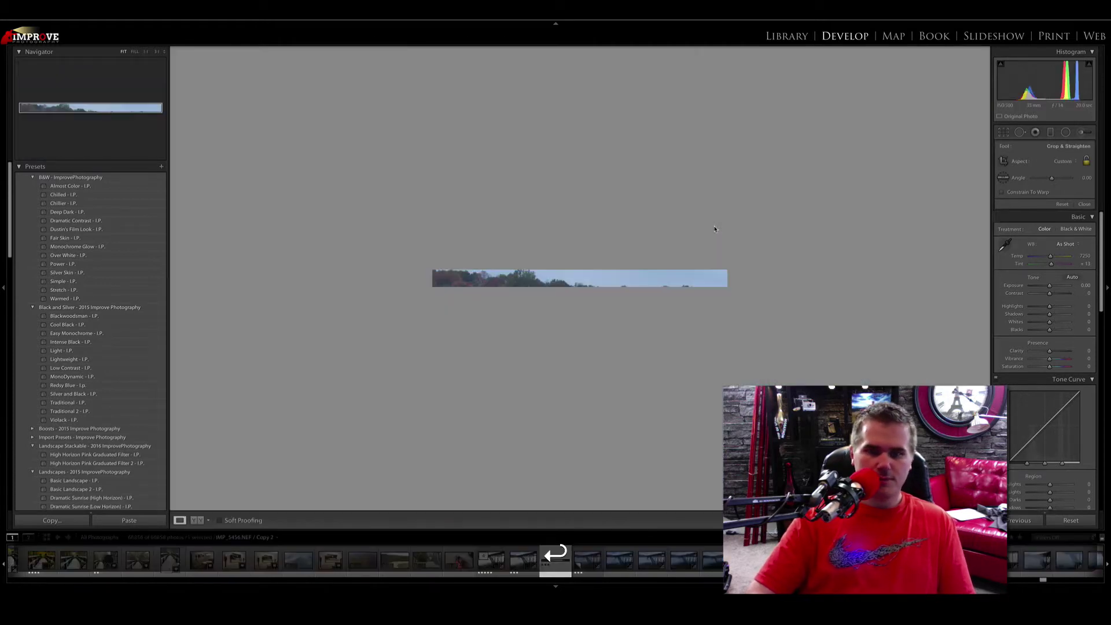
key("super+z")
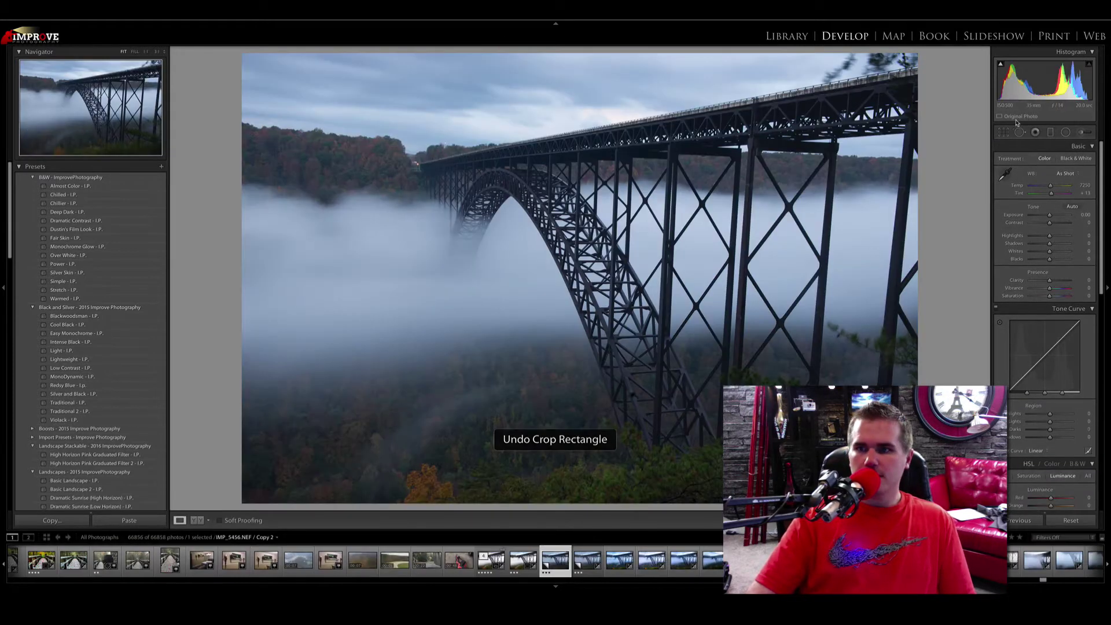
Straighten the bridge photo by about 2 degrees, using the distant tree line as the horizon reference, and apply the crop.
left_click(1003, 132)
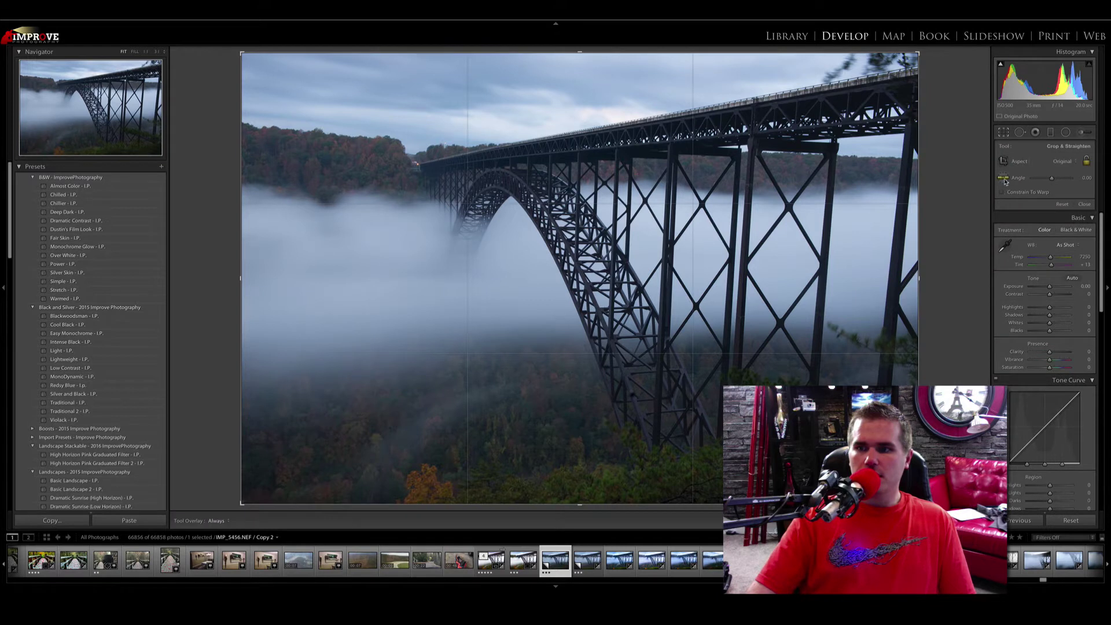
left_click(1004, 178)
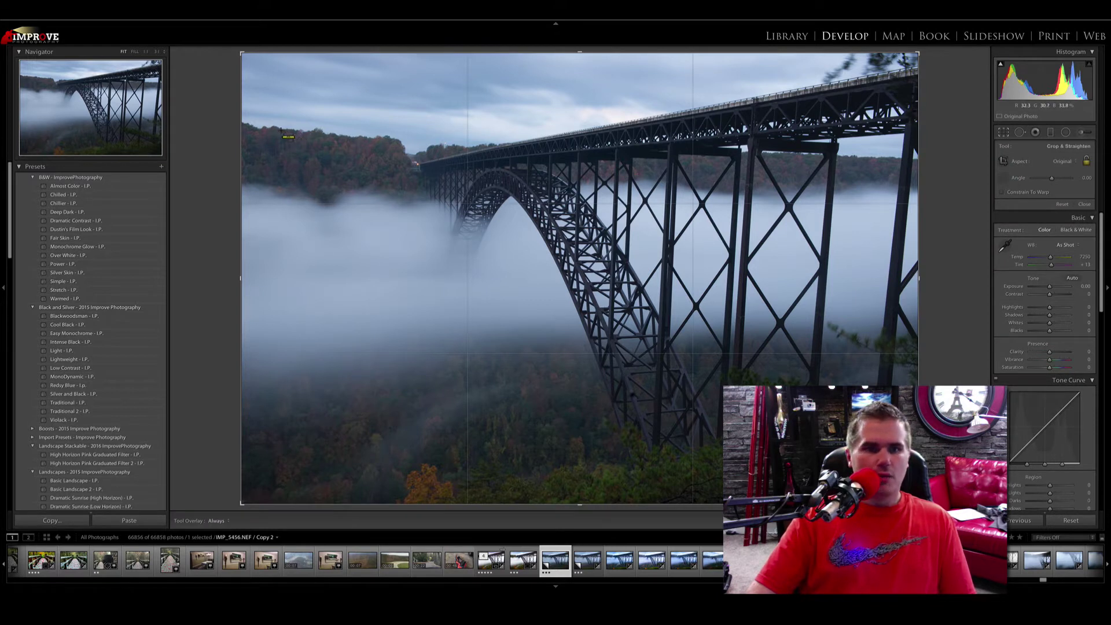
left_click_drag(281, 129, 887, 167)
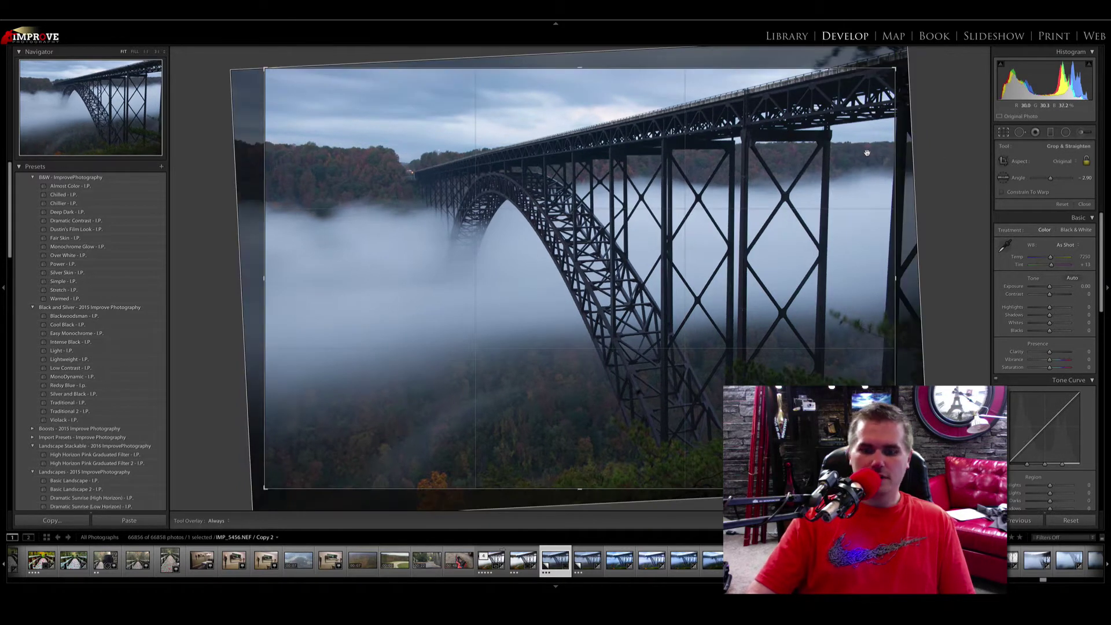
key("Return")
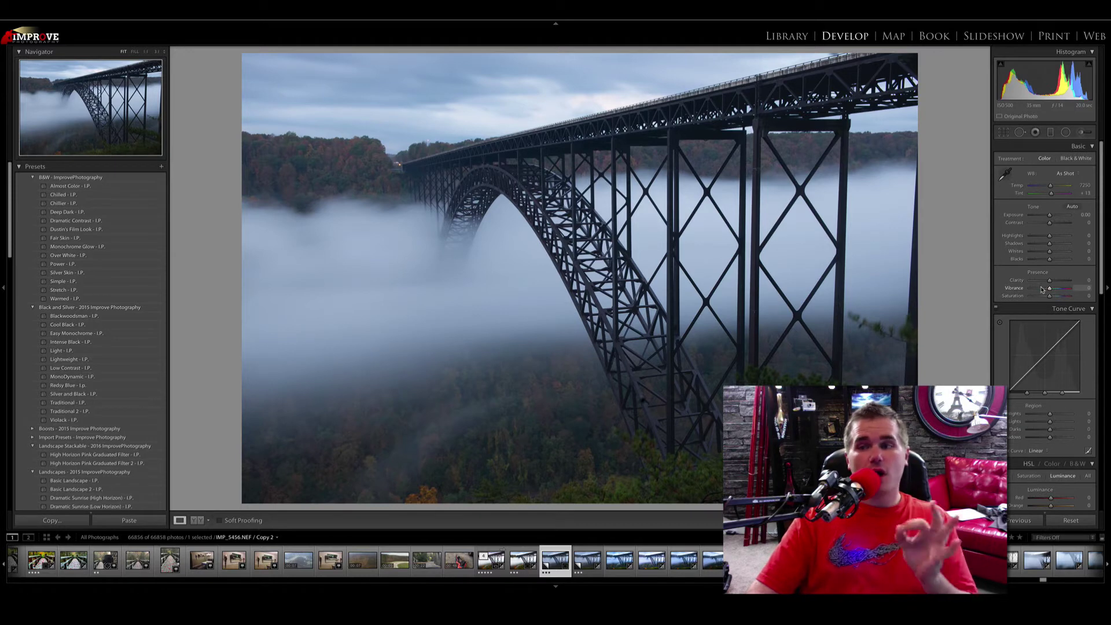
Try boosting Saturation and Vibrance to their maximum one after the other, resetting each to 0.
left_click_drag(1049, 296, 1085, 296)
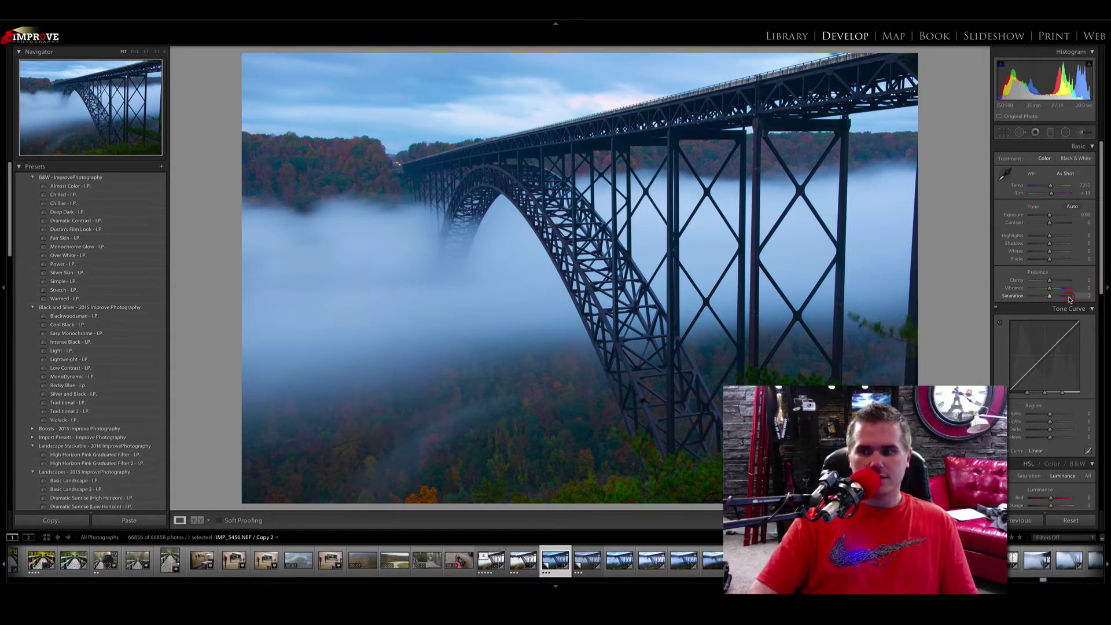
left_click_drag(1049, 288, 1087, 291)
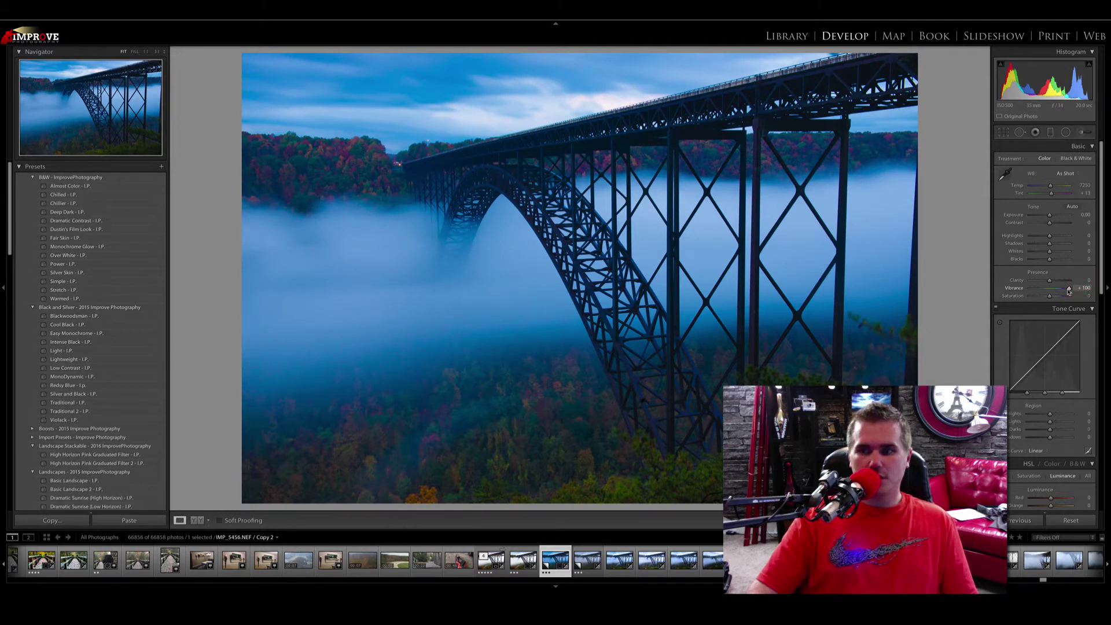
double_click(1067, 288)
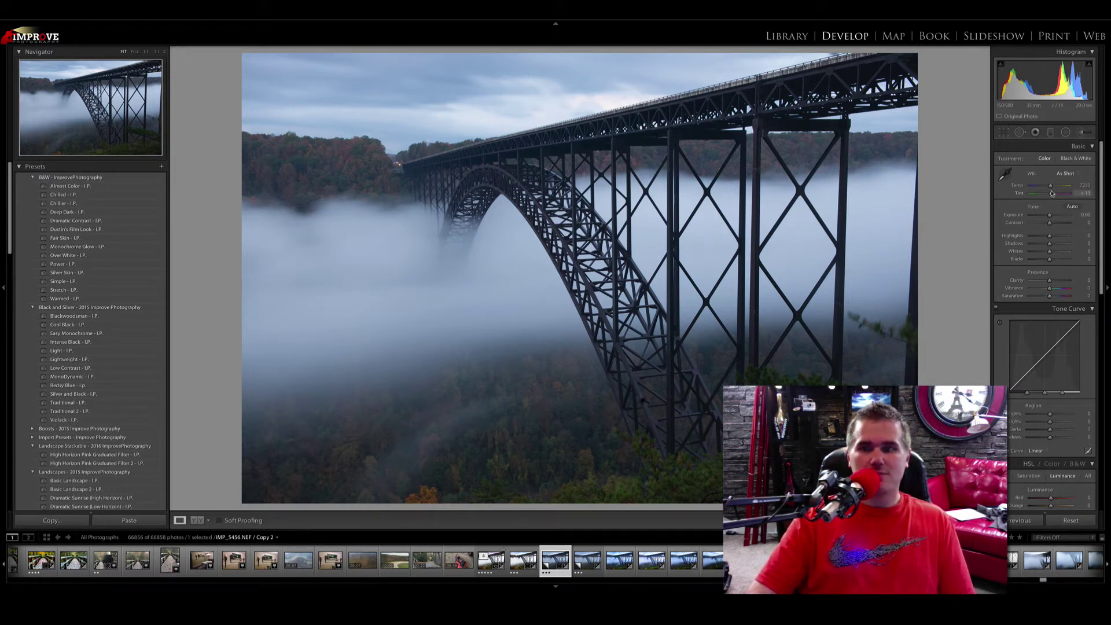
Set the white balance by sampling the fog beside the bridge as the neutral reference.
left_click(1006, 174)
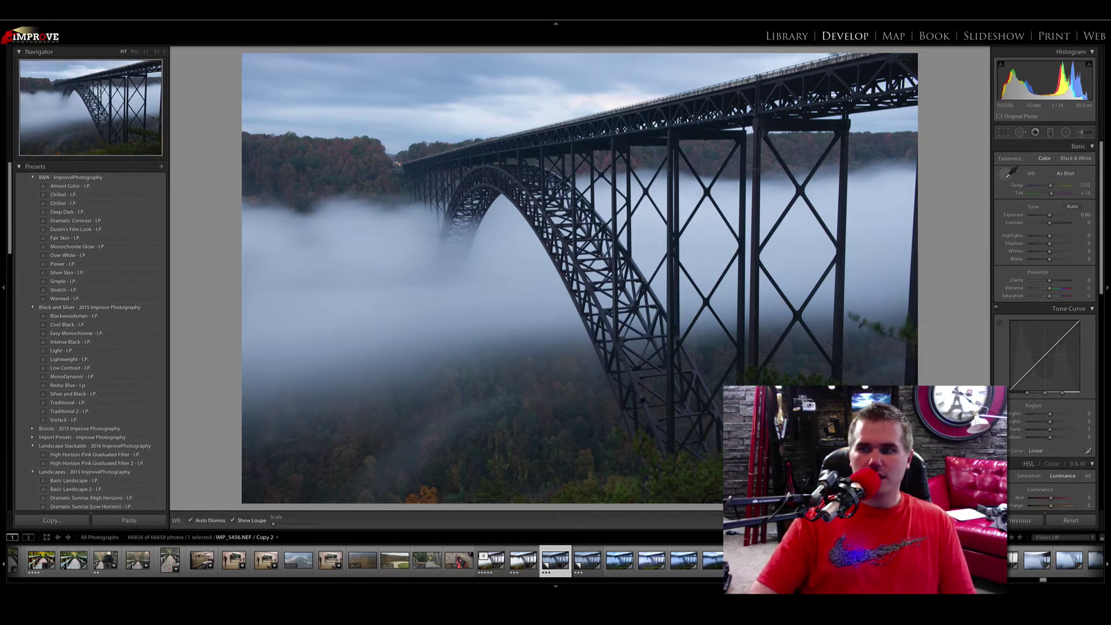
left_click(358, 280)
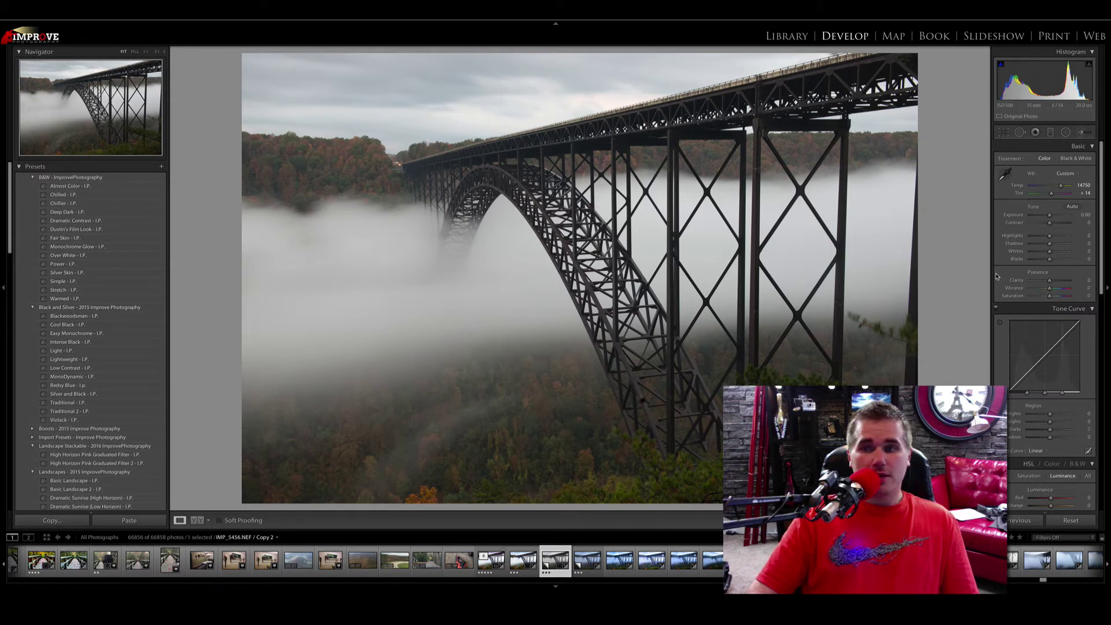
Try Saturation and Vibrance at +100, reset Vibrance to 0 and set Saturation to +37.
left_click_drag(1050, 297, 1086, 290)
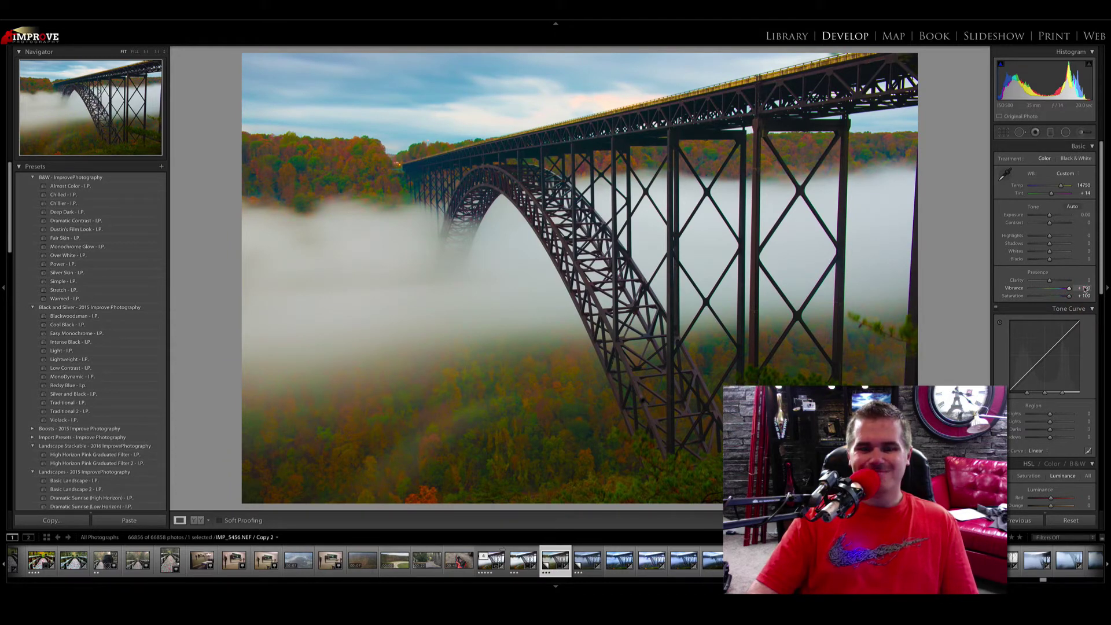
double_click(1069, 288)
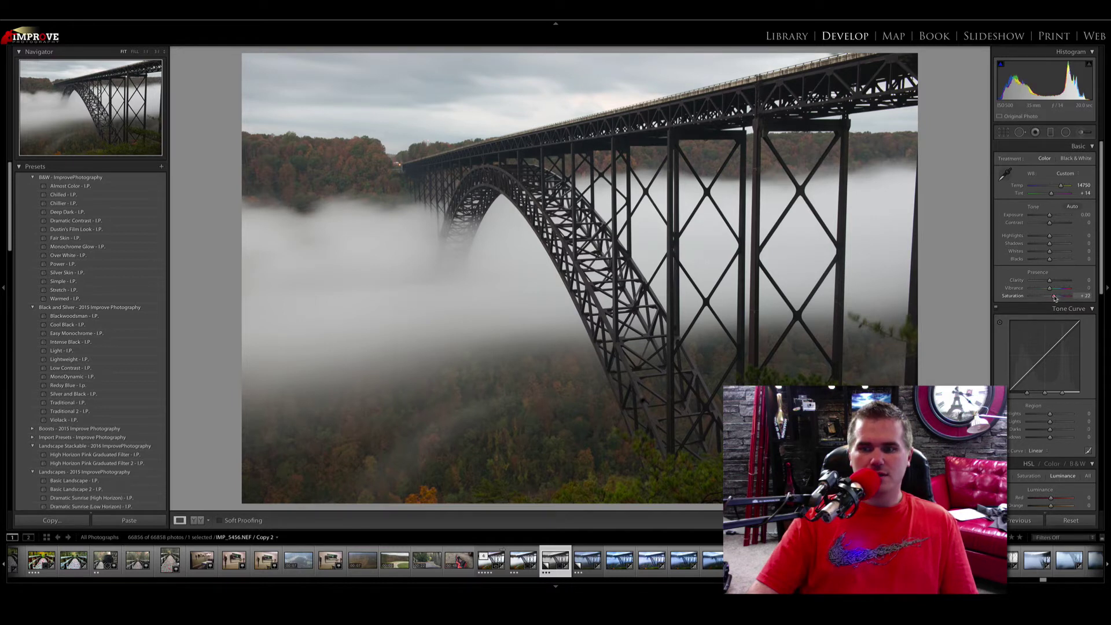
left_click_drag(1054, 297, 1056, 297)
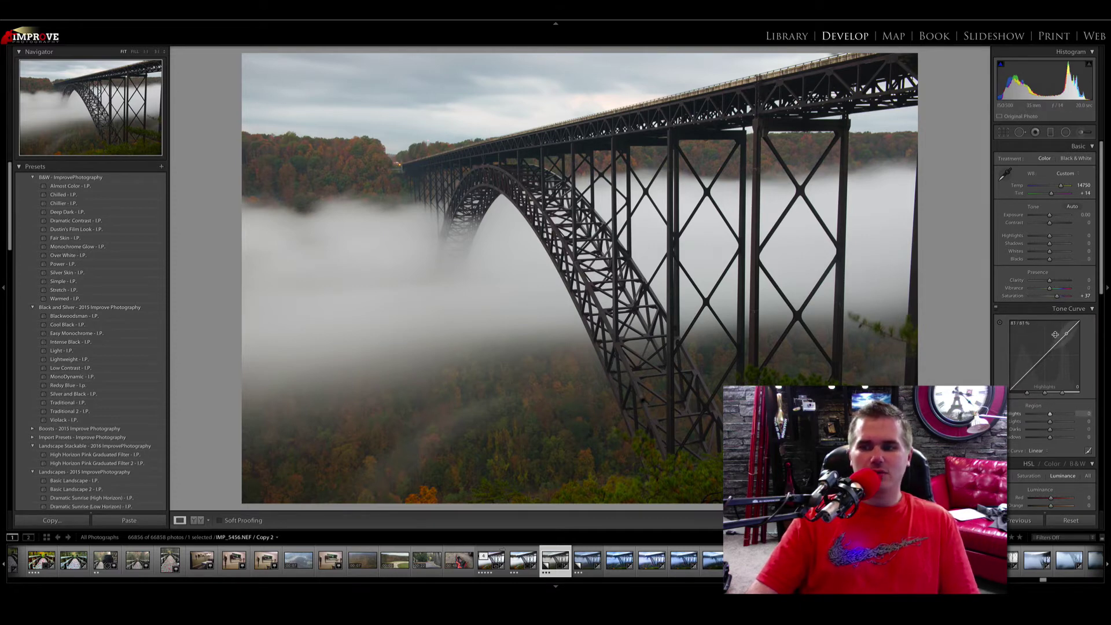
Raise the HSL saturation of the foliage colours to +30 for Red, +22 for Orange and about +40 for Yellow.
scroll(1053, 336, "down", 6)
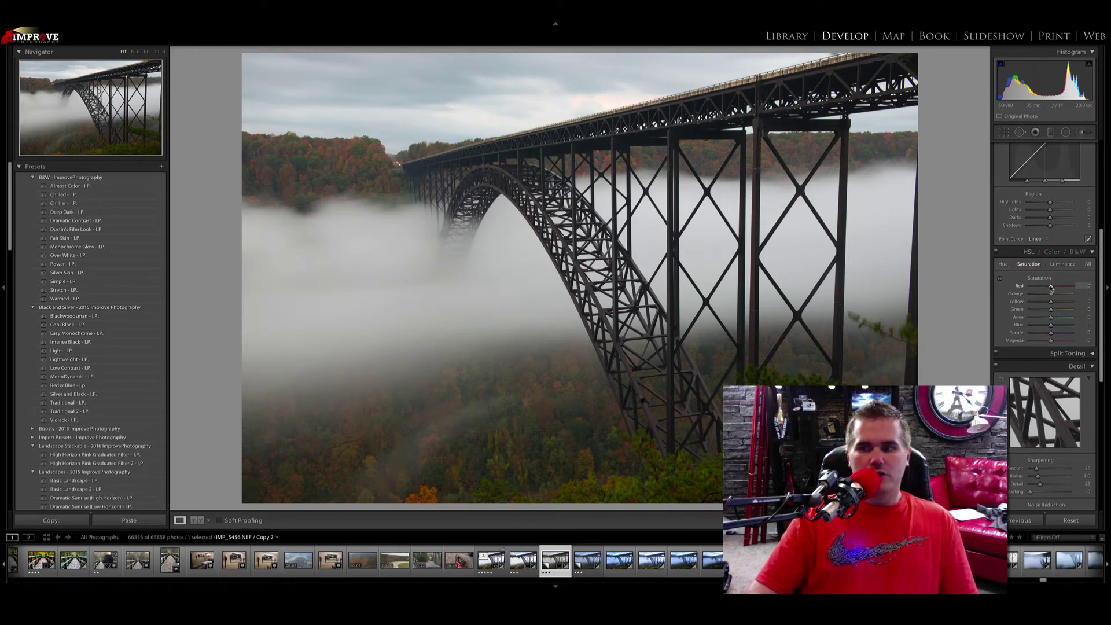
mouse_move(1068, 287)
left_mouse_down()
mouse_move(1089, 286)
mouse_move(1041, 287)
mouse_move(1081, 295)
mouse_move(1055, 295)
mouse_move(1077, 302)
mouse_move(1061, 302)
left_mouse_up()
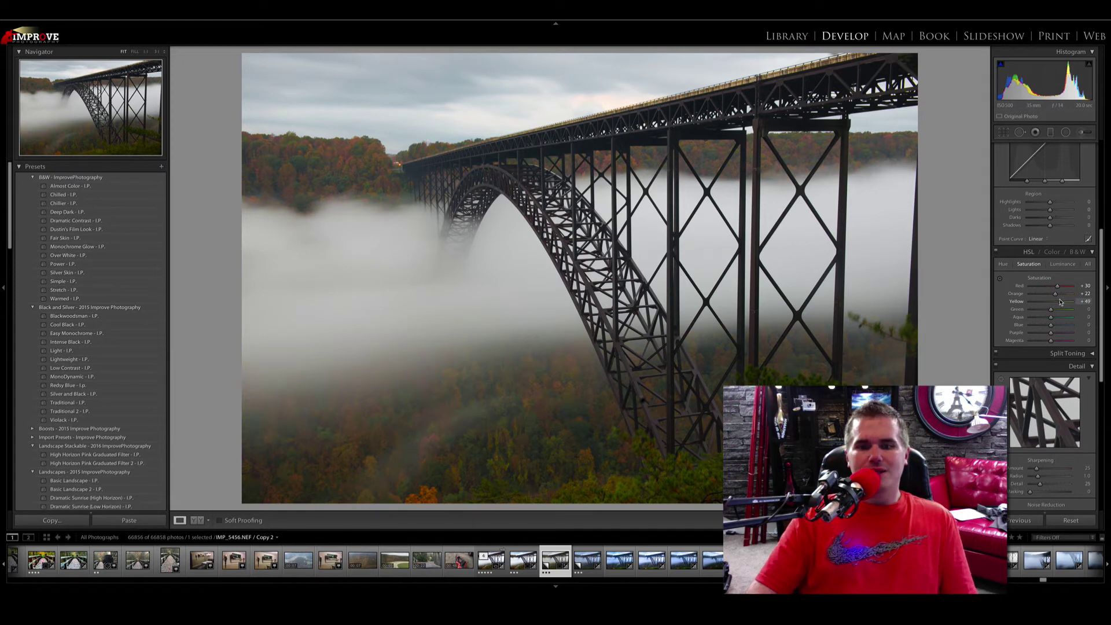
Make the foliage redder by lowering the HSL hues to about −54 for Red and Orange, and lowering Yellow as well.
left_click(1003, 264)
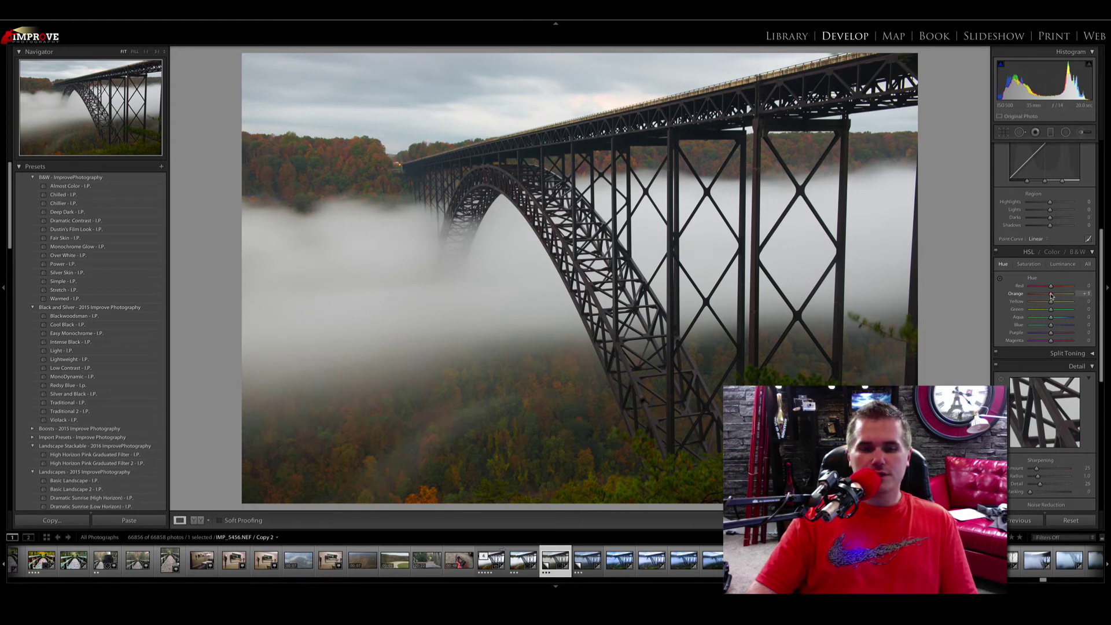
left_click_drag(1051, 296, 1022, 295)
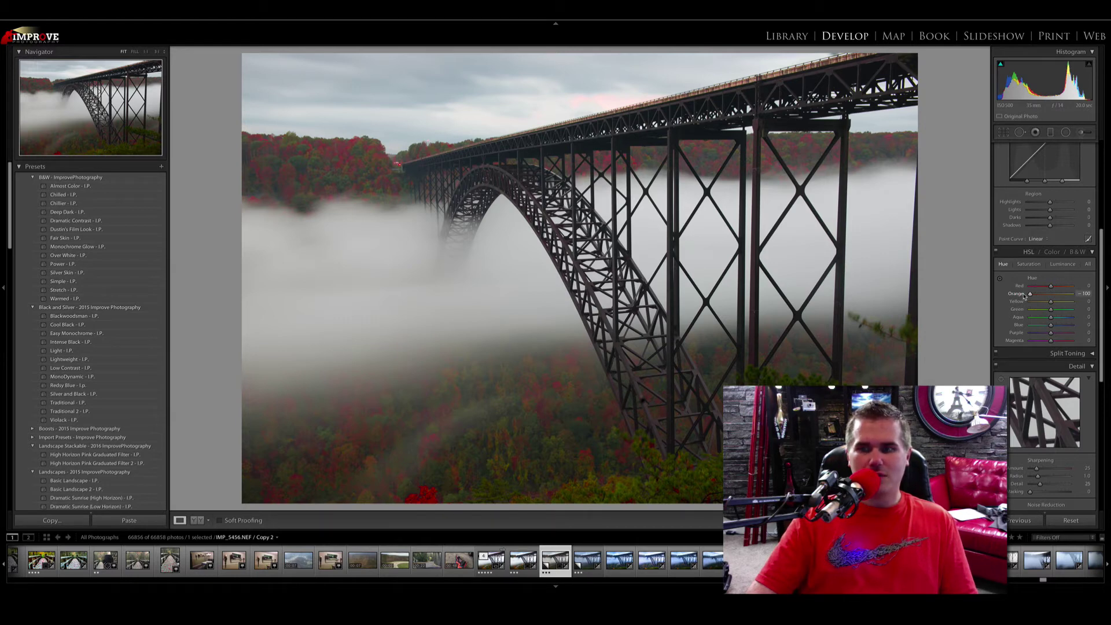
mouse_move(1024, 297)
left_mouse_down()
mouse_move(1038, 296)
mouse_move(1021, 287)
mouse_move(1069, 287)
mouse_move(1017, 288)
mouse_move(1039, 290)
mouse_move(1019, 304)
mouse_move(1044, 304)
left_mouse_up()
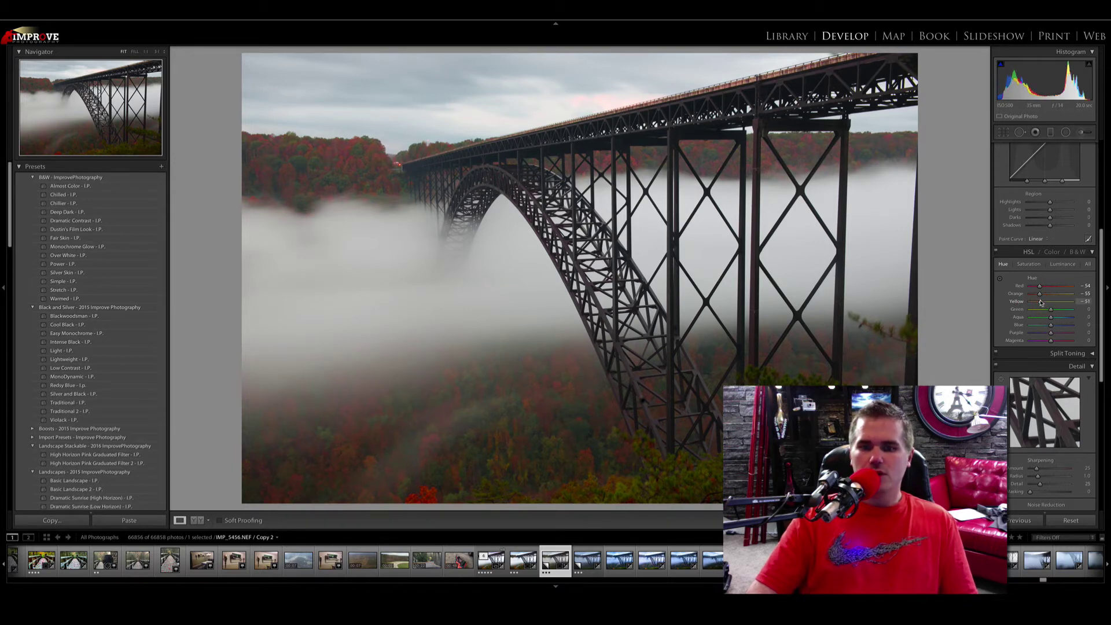
Set HSL Green saturation to +100 and HSL luminance to +41 for Red, +35 for Orange and +39 for Yellow.
left_click(1028, 264)
left_click_drag(1050, 309, 1072, 310)
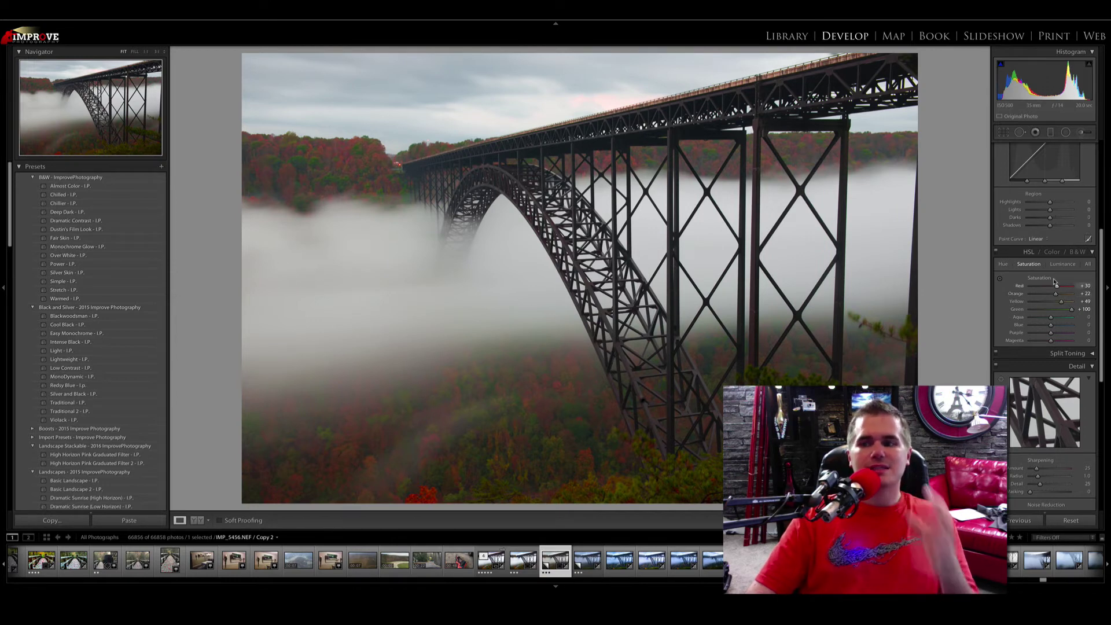
left_click(1062, 264)
mouse_move(1050, 294)
left_mouse_down()
mouse_move(1065, 295)
mouse_move(1060, 288)
left_mouse_up()
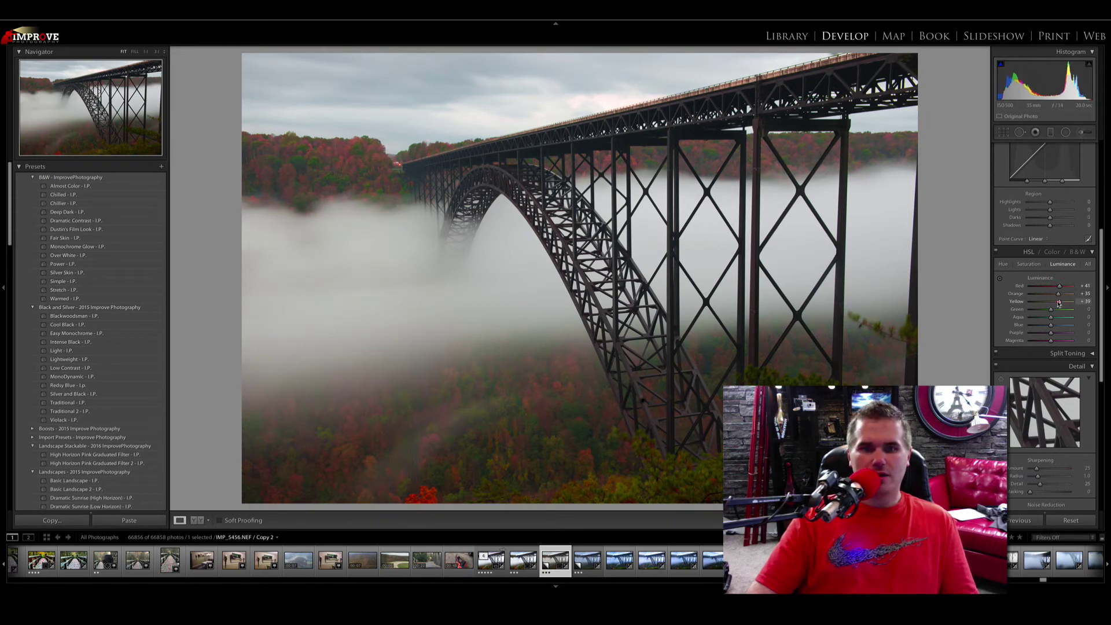
Compare the virtual copy with the finished bridge edit, and set Clarity to +40, Contrast to +39 and Exposure to +0.20.
left_click(516, 564)
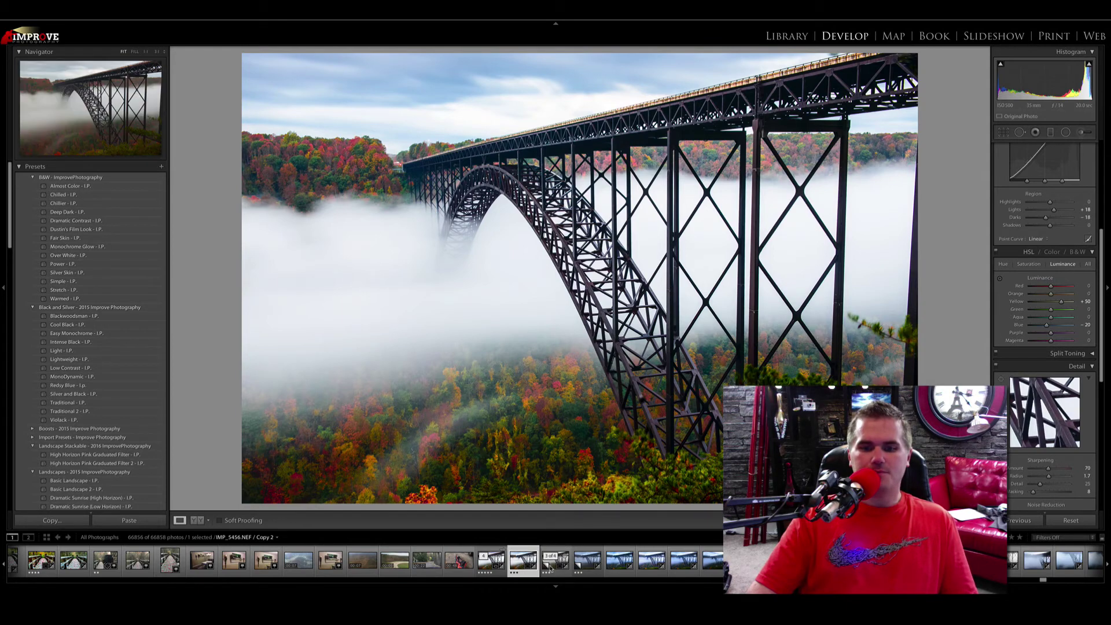
left_click(549, 570)
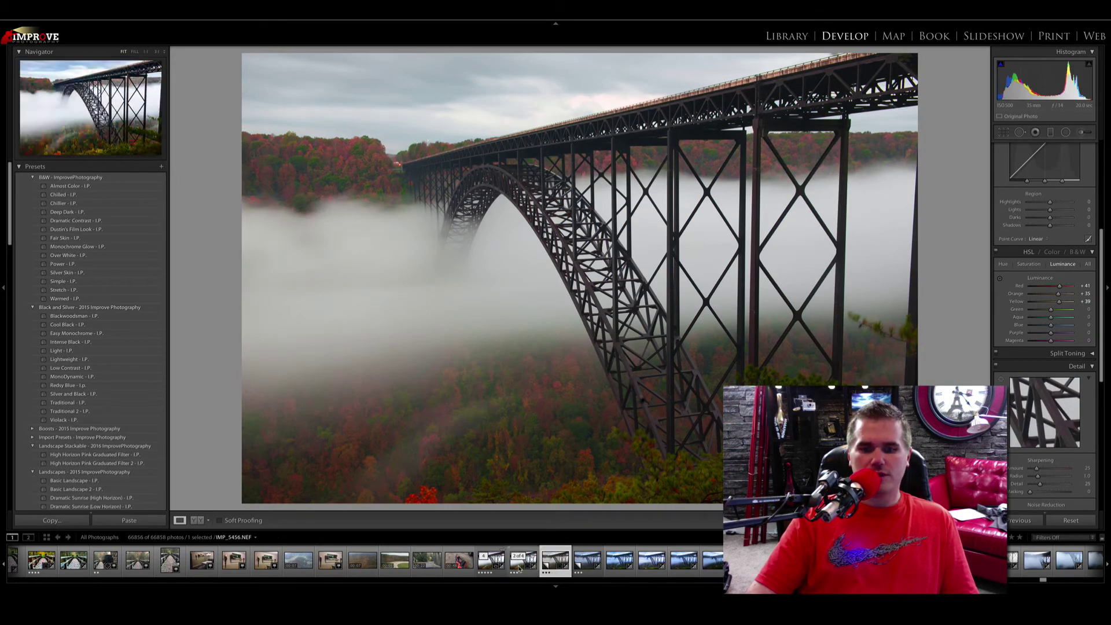
left_click(519, 569)
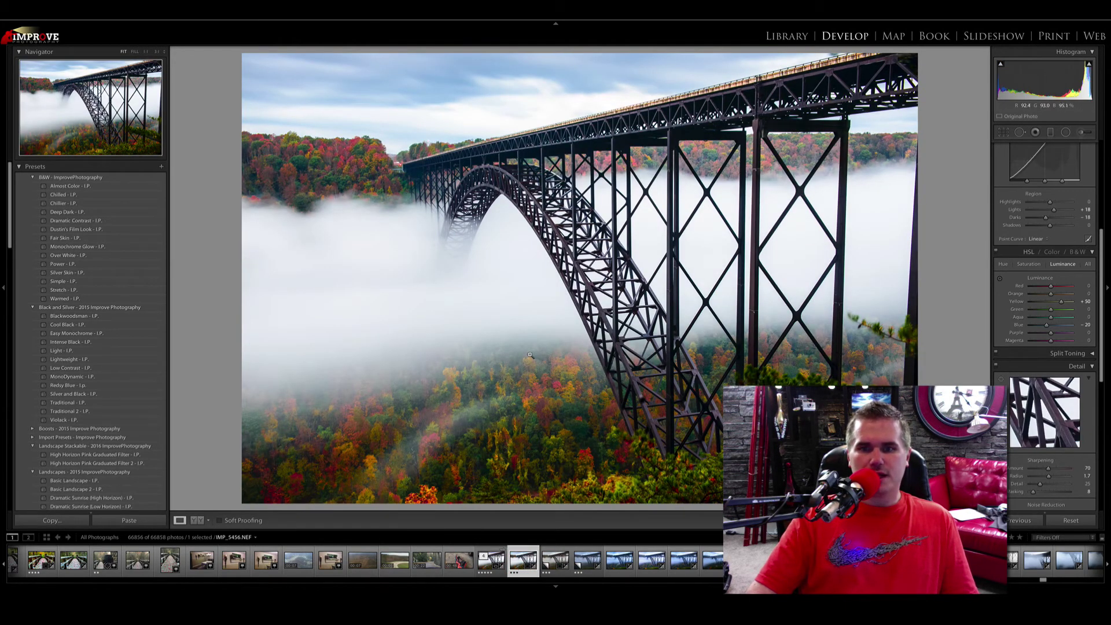
left_click(554, 564)
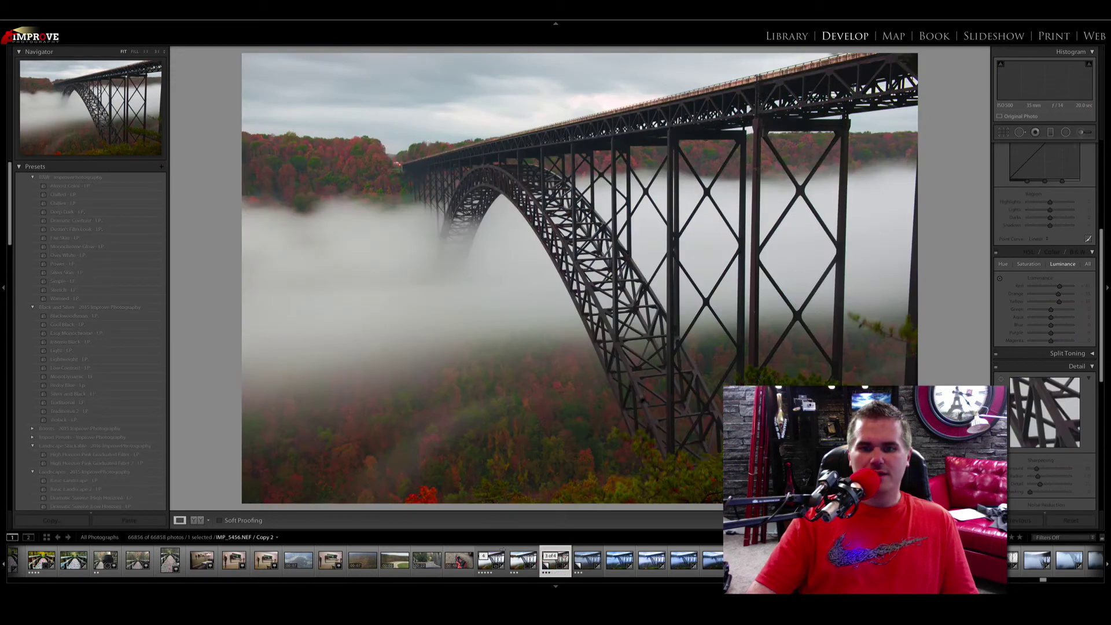
scroll(1041, 287, "up", 5)
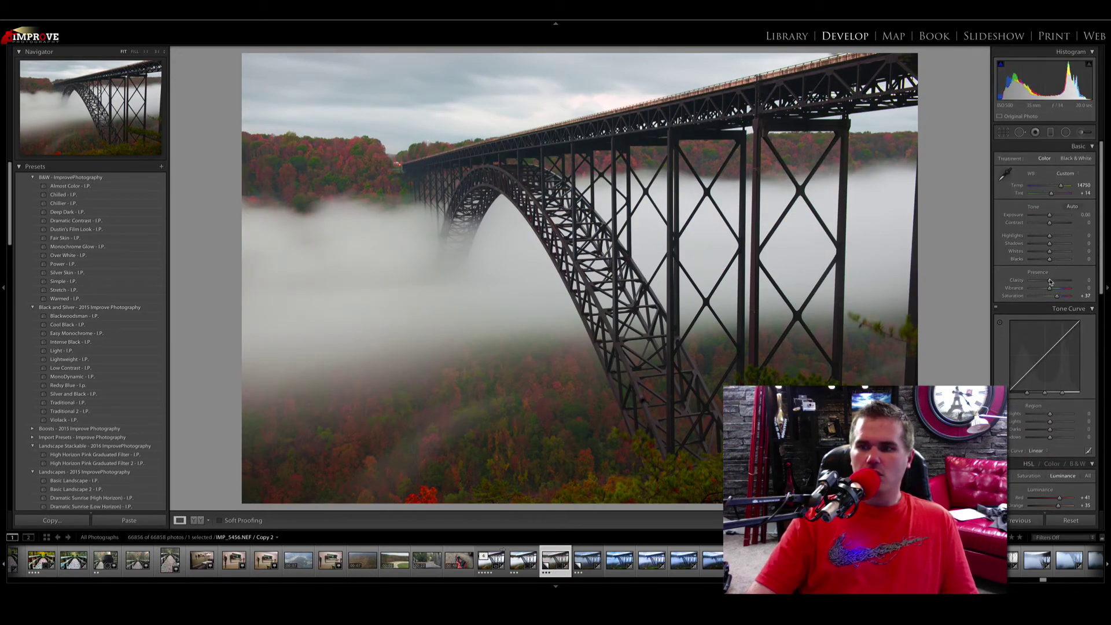
left_click_drag(1052, 281, 1056, 282)
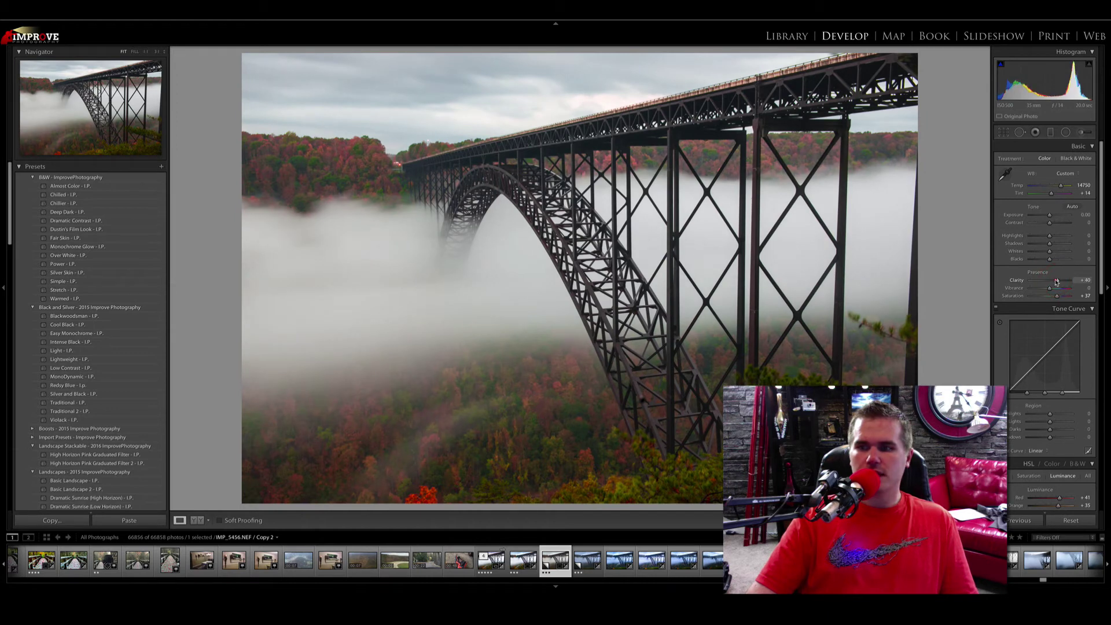
left_click_drag(1051, 225, 1058, 225)
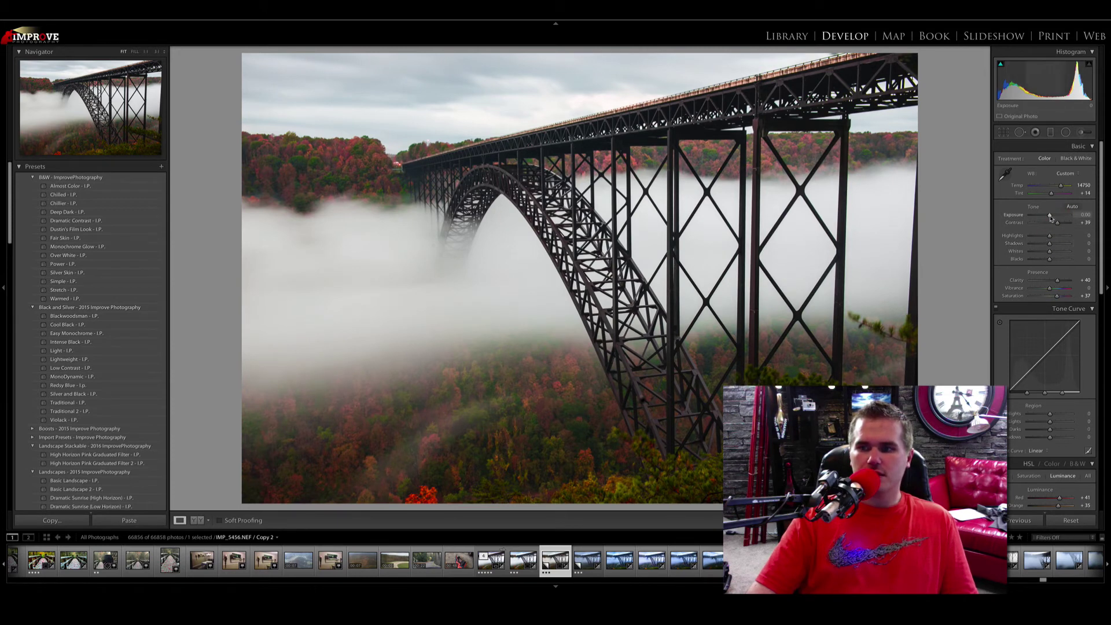
left_click_drag(1050, 215, 1052, 215)
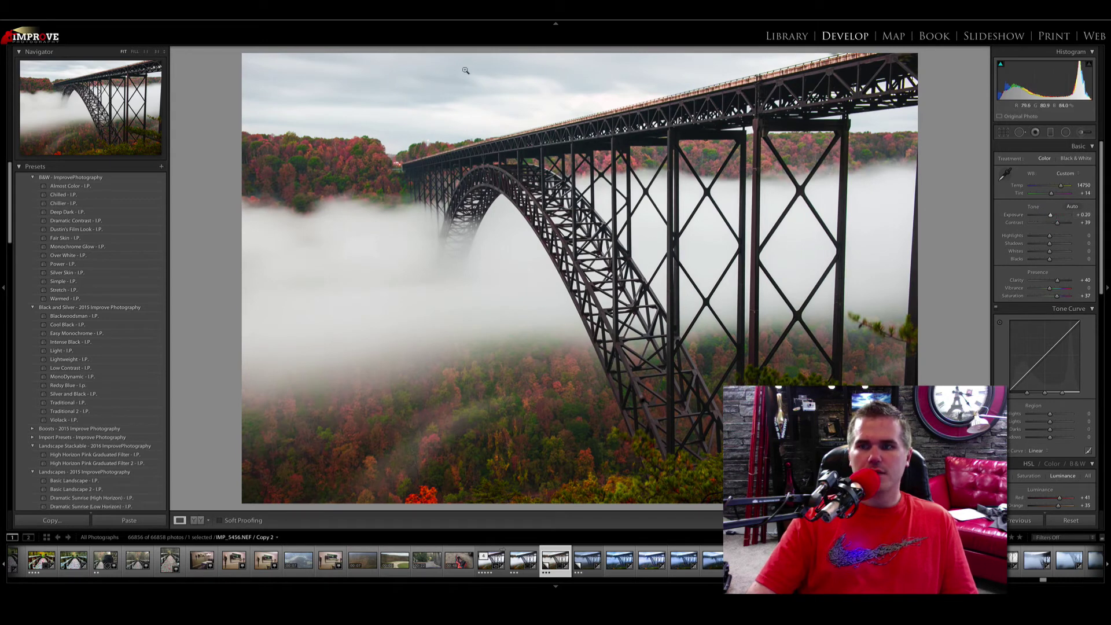
Add a graduated filter running down over the sky, with Clarity reset to 0 and Exposure lowered to about −1.63.
left_click(1051, 132)
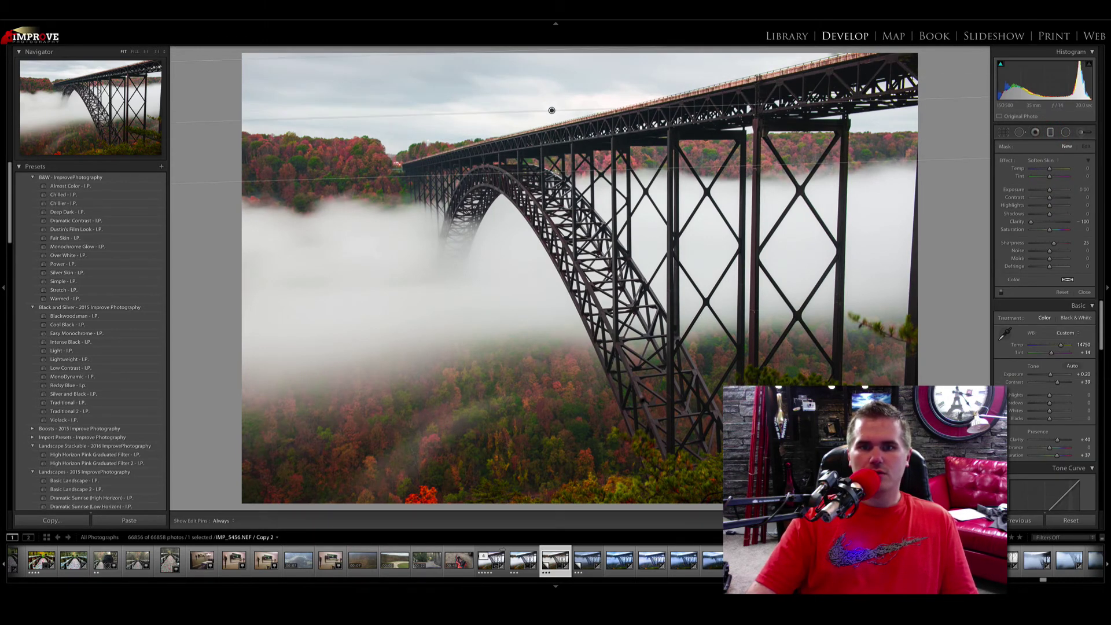
left_click_drag(551, 80, 557, 170)
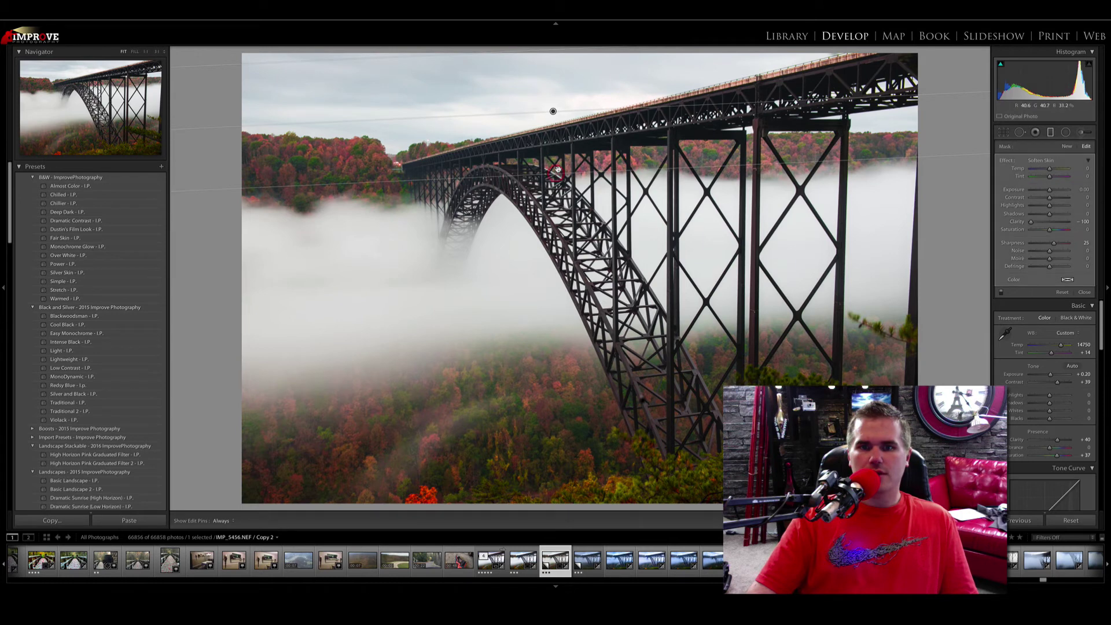
double_click(1033, 215)
left_click_drag(1049, 191, 1042, 193)
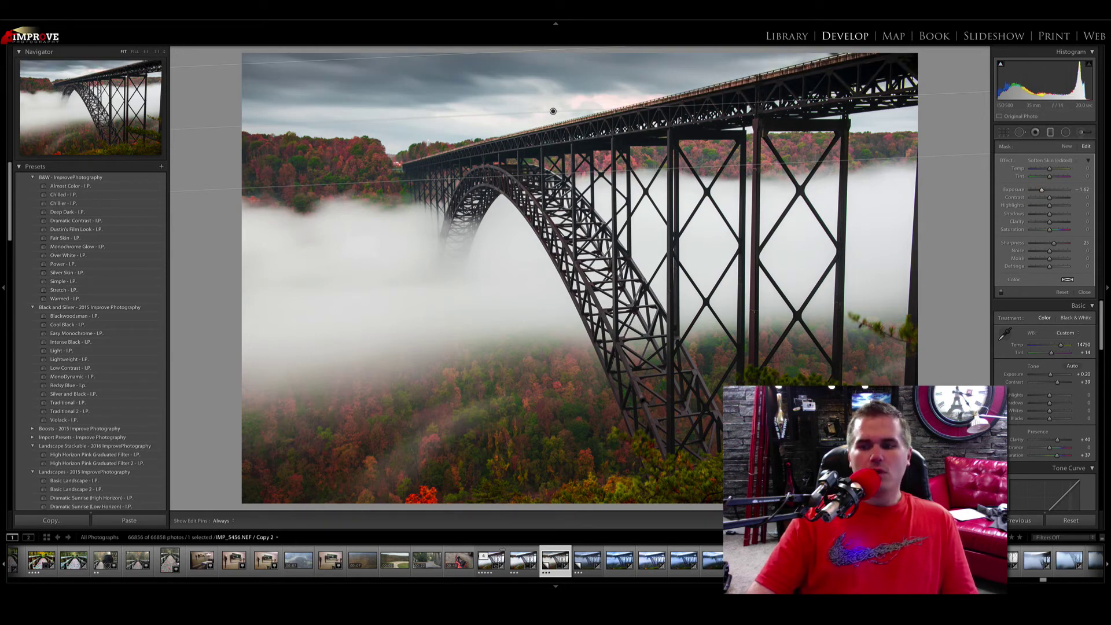
Finish the graduated filter on the virtual copy and bring up the finished bridge edit for comparison.
key("m")
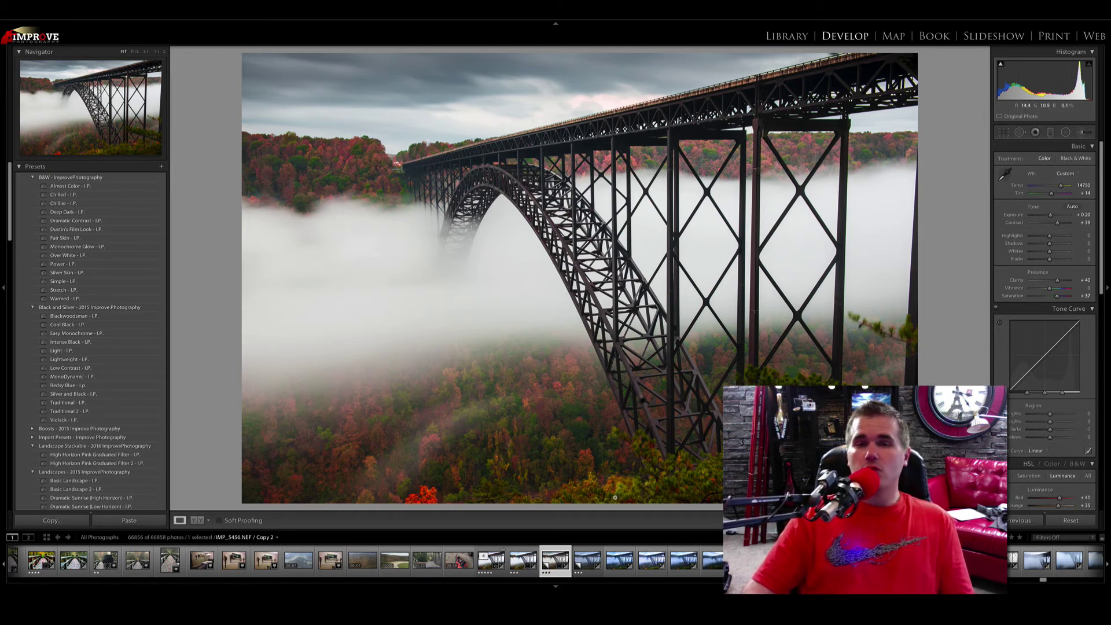
left_click(523, 560)
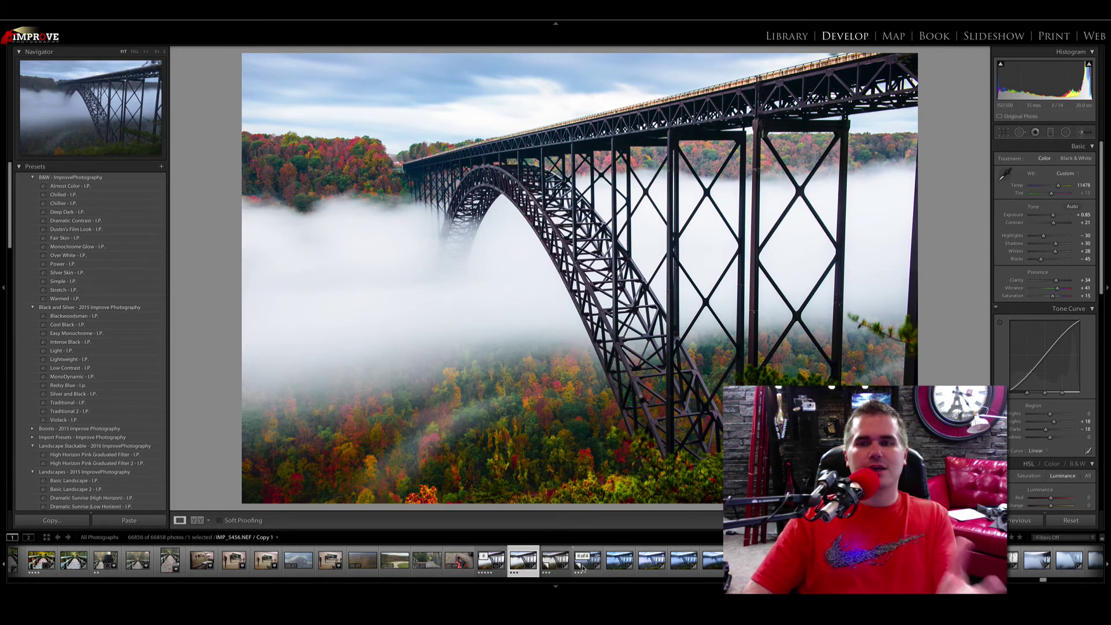
On the unedited bridge copy, try the Fall Color Magic 3 and Fall Color Magic presets, then apply Fall Color Magic 2 and warm Temp to about 7694.
left_click(583, 569)
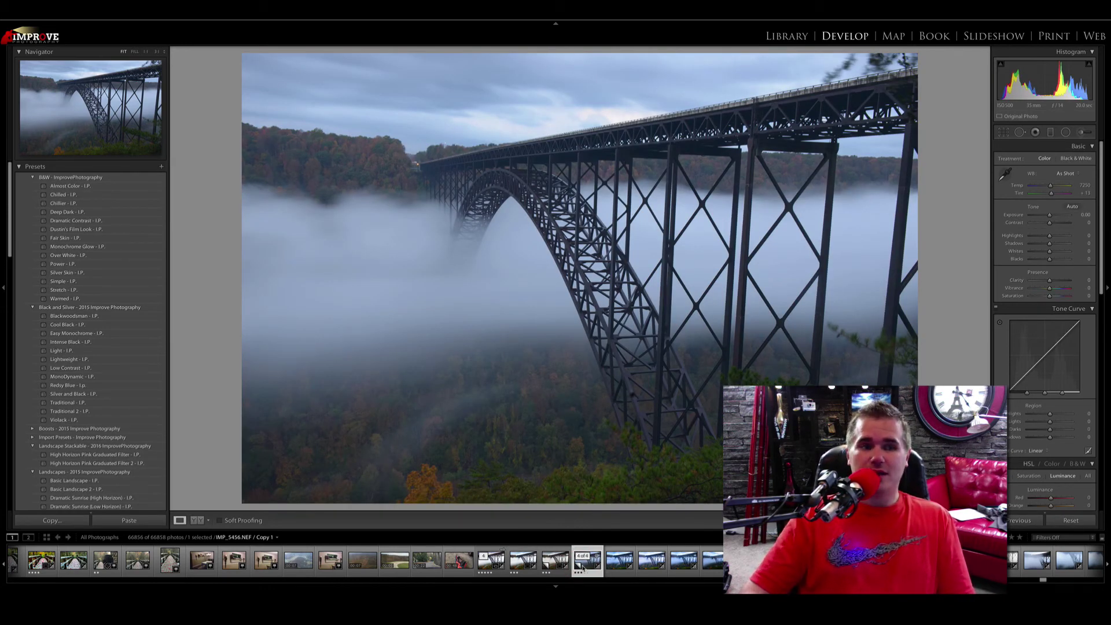
scroll(118, 367, "down", 5)
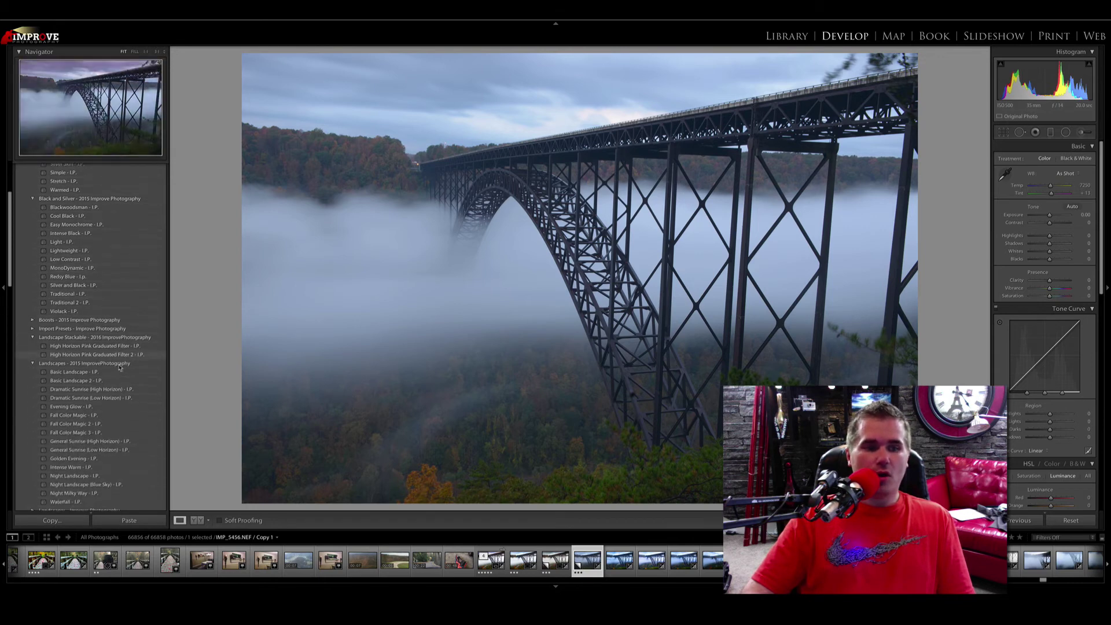
scroll(120, 364, "down", 2)
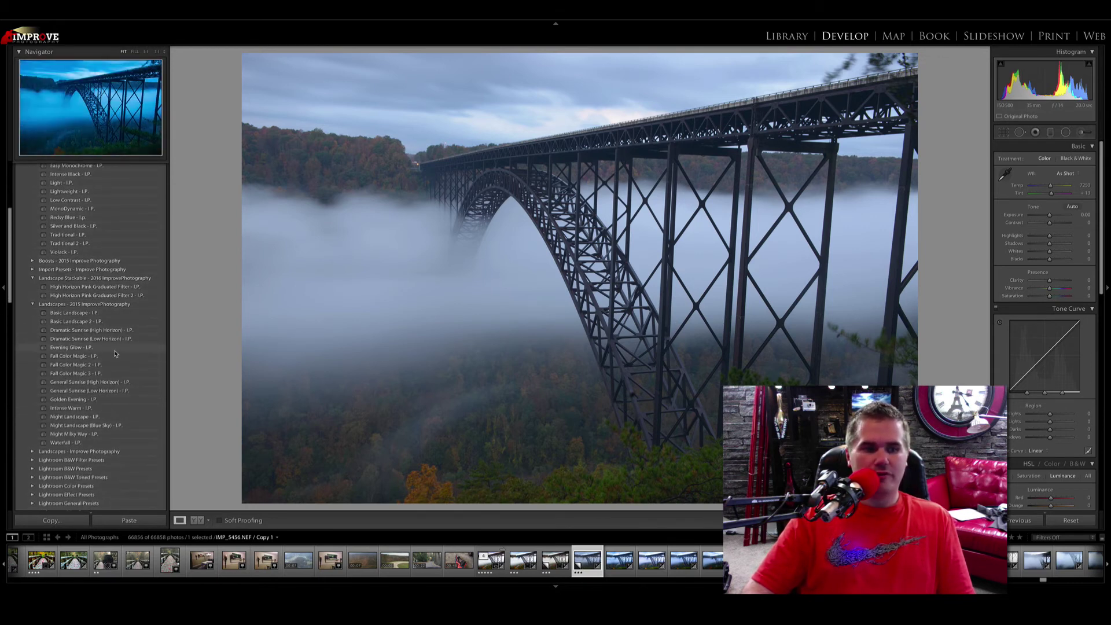
left_click(82, 374)
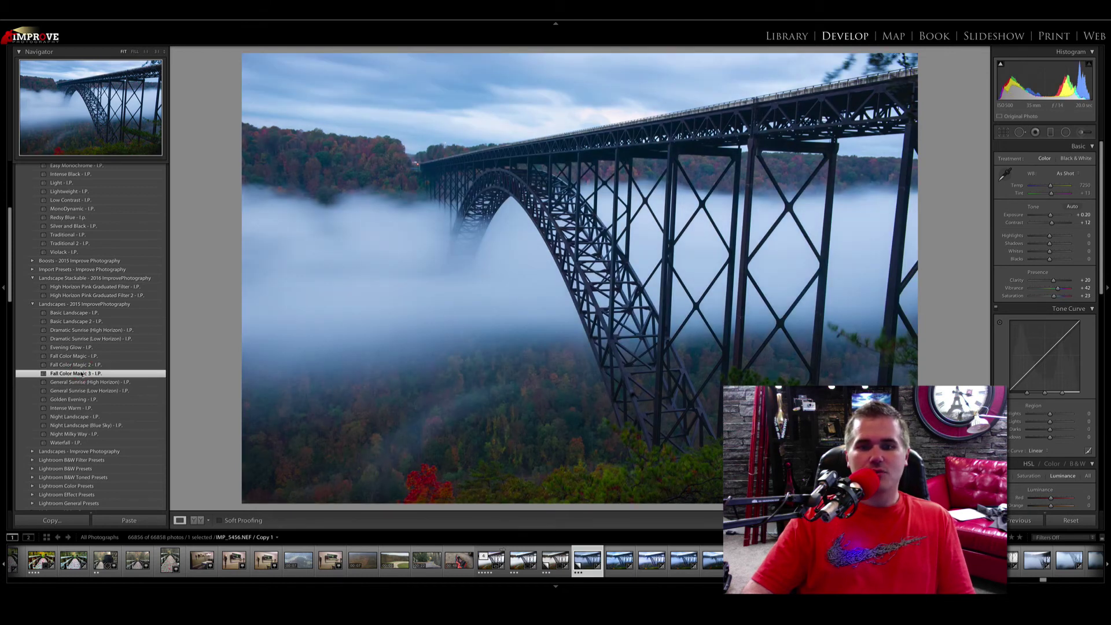
left_click(79, 357)
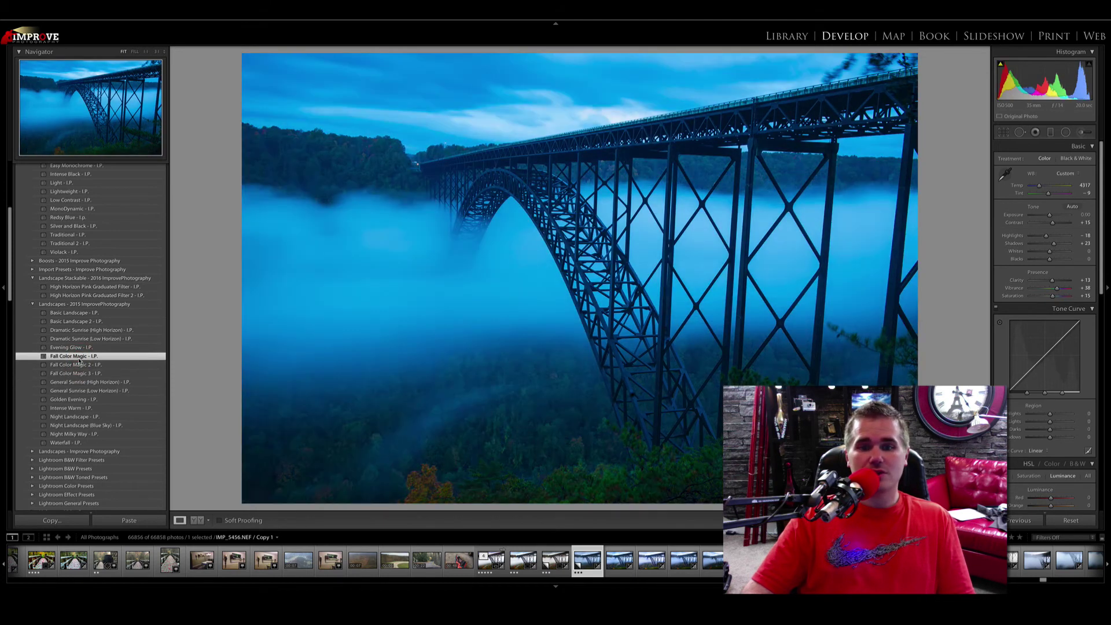
left_click(79, 365)
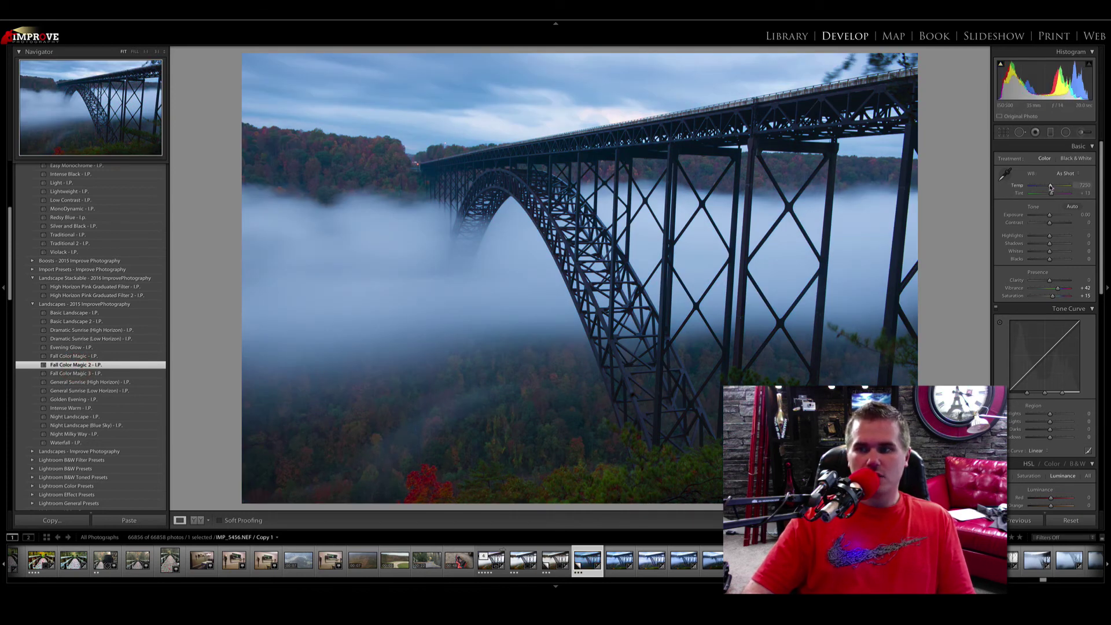
left_click_drag(1050, 186, 1052, 188)
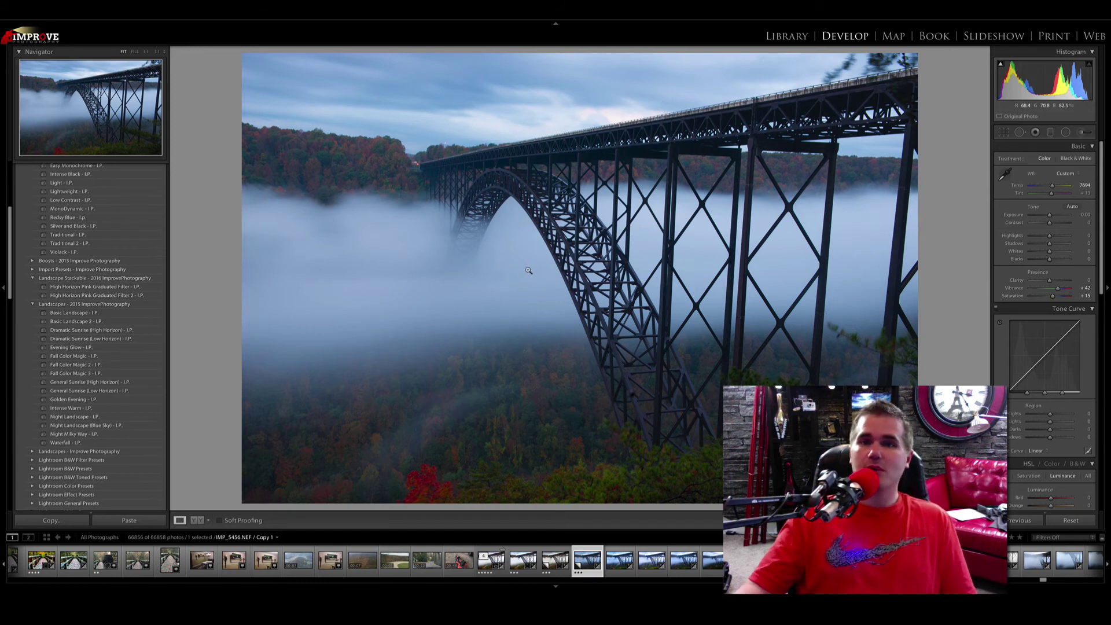
Review the manually edited virtual copy against the finished bridge edit.
left_click(554, 567)
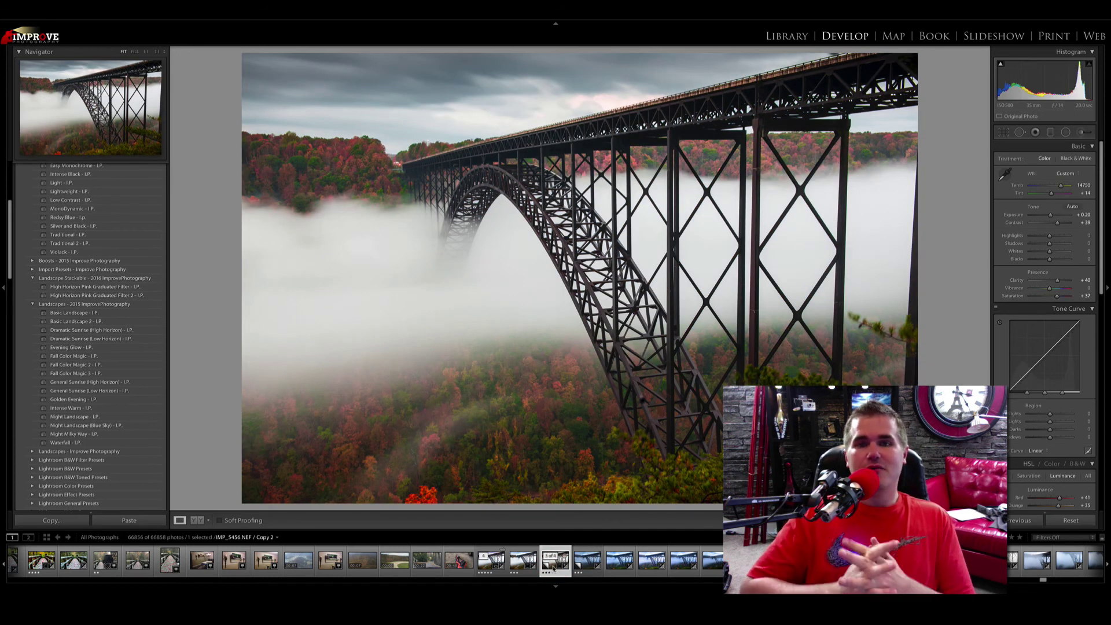
scroll(554, 568, "down", 2)
key("Left")
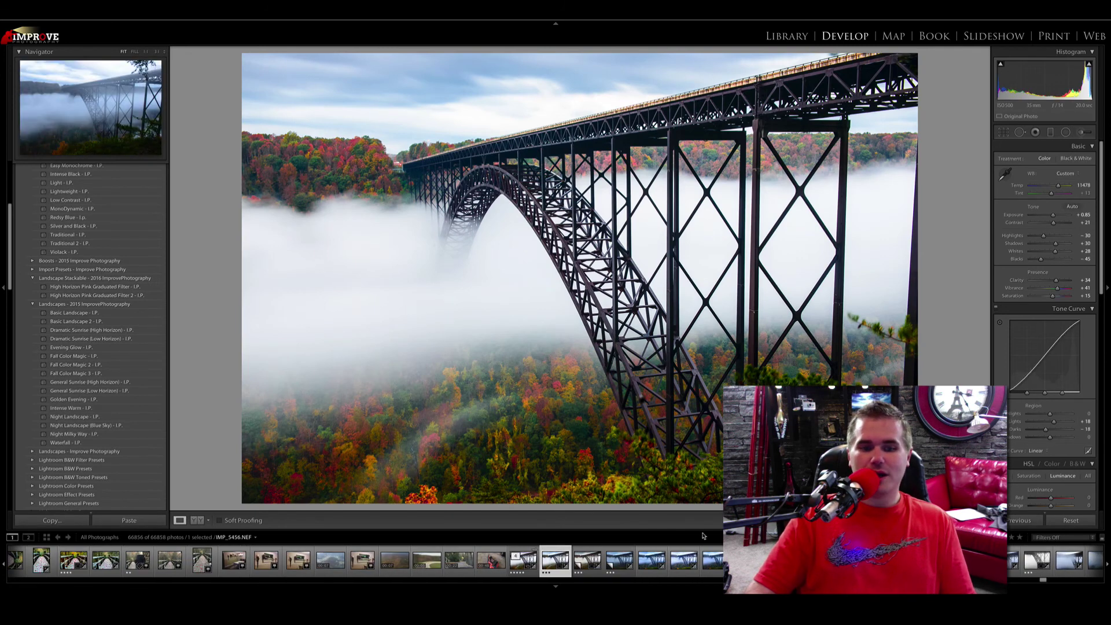
Filter the filmstrip to highly rated photos and open the foggy forest edit with the mossy log and red leaves.
left_click(1052, 538)
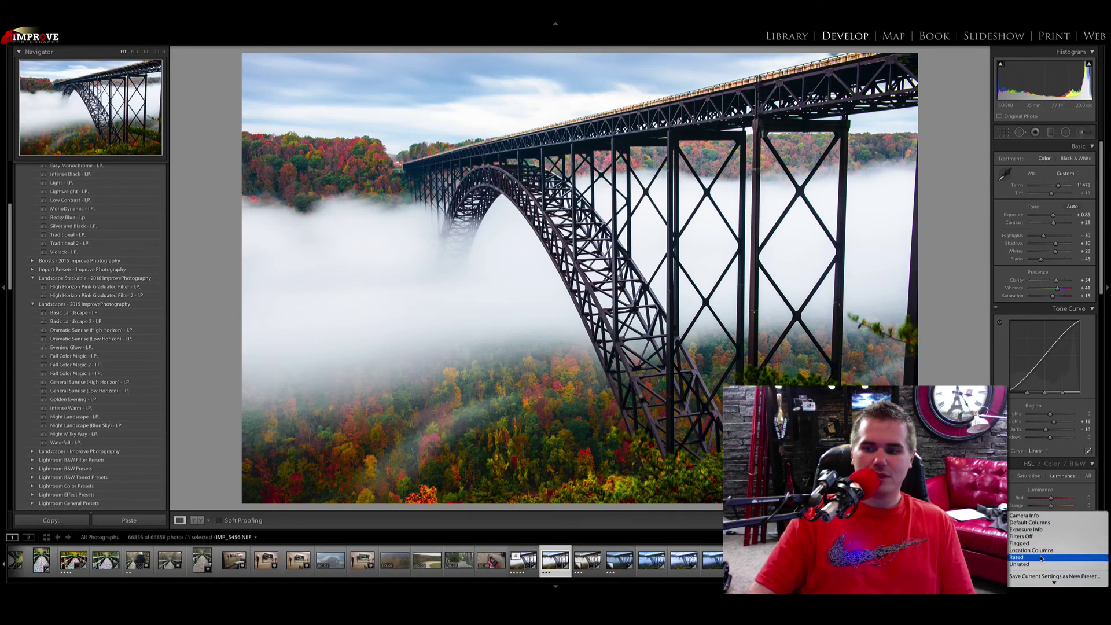
left_click(1038, 550)
left_click(1019, 538)
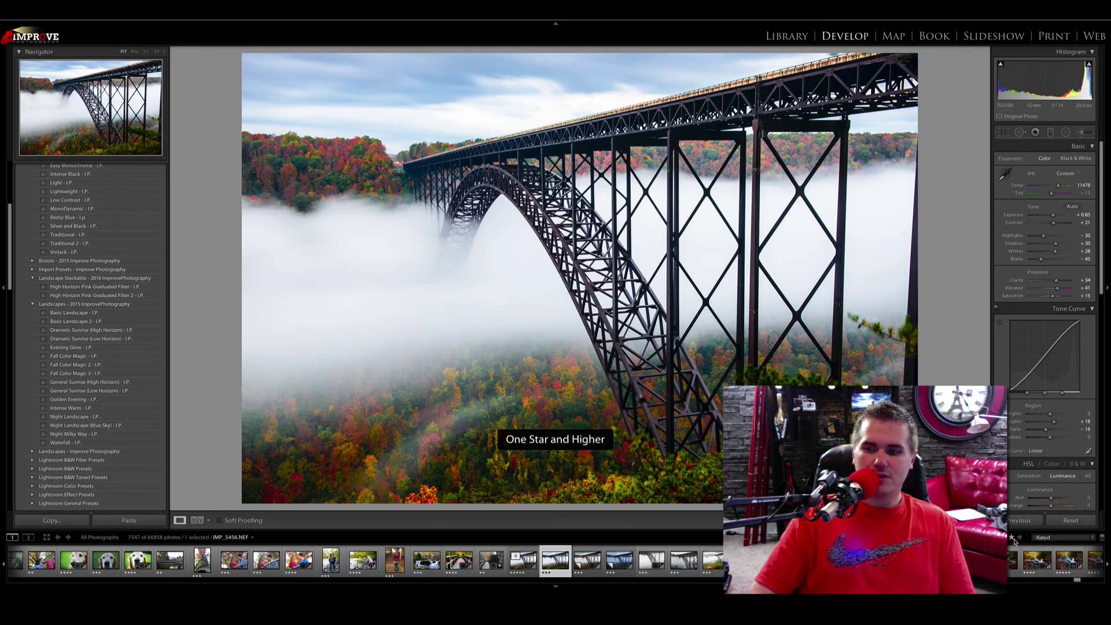
left_click(1014, 538)
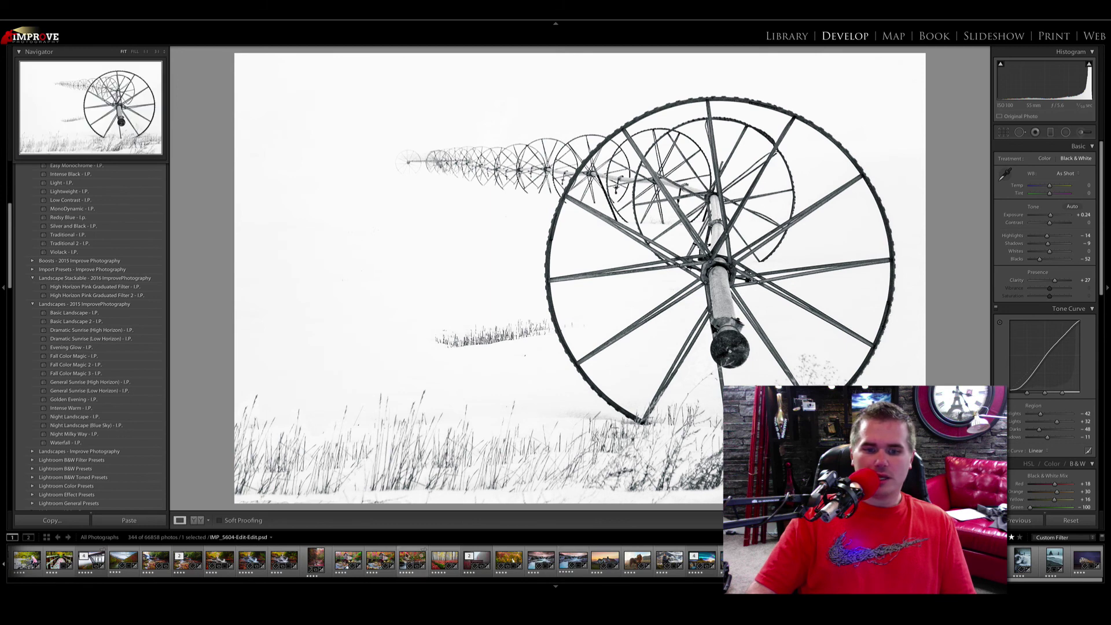
left_click(444, 560)
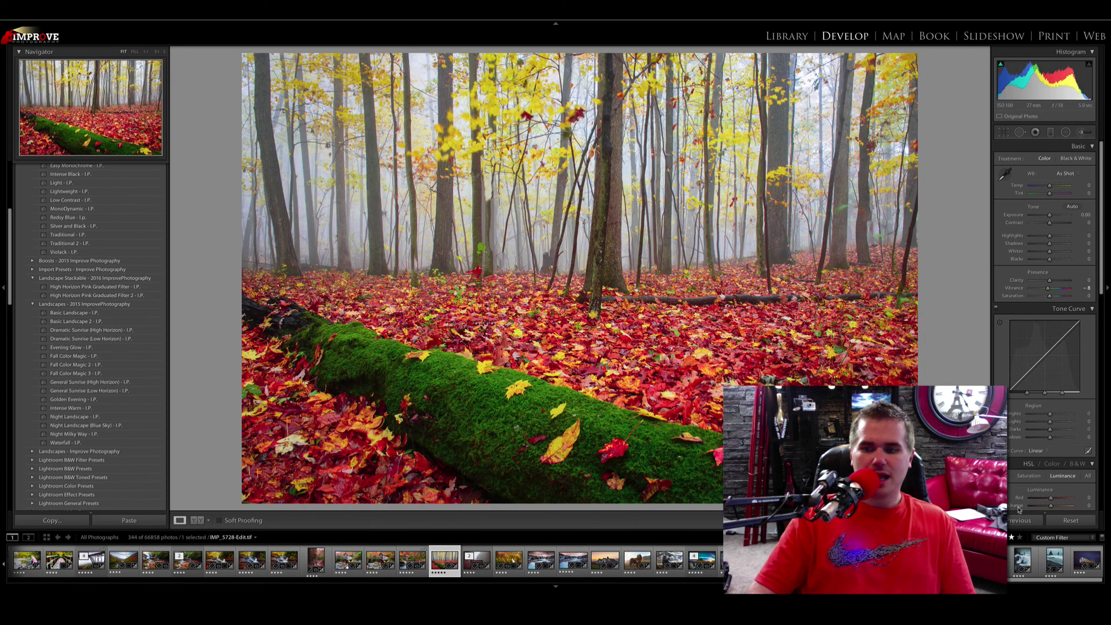
Turn the photo filter off, open the neighbouring original forest shot IMP_5727.NEF and reset its develop settings.
left_click(1059, 538)
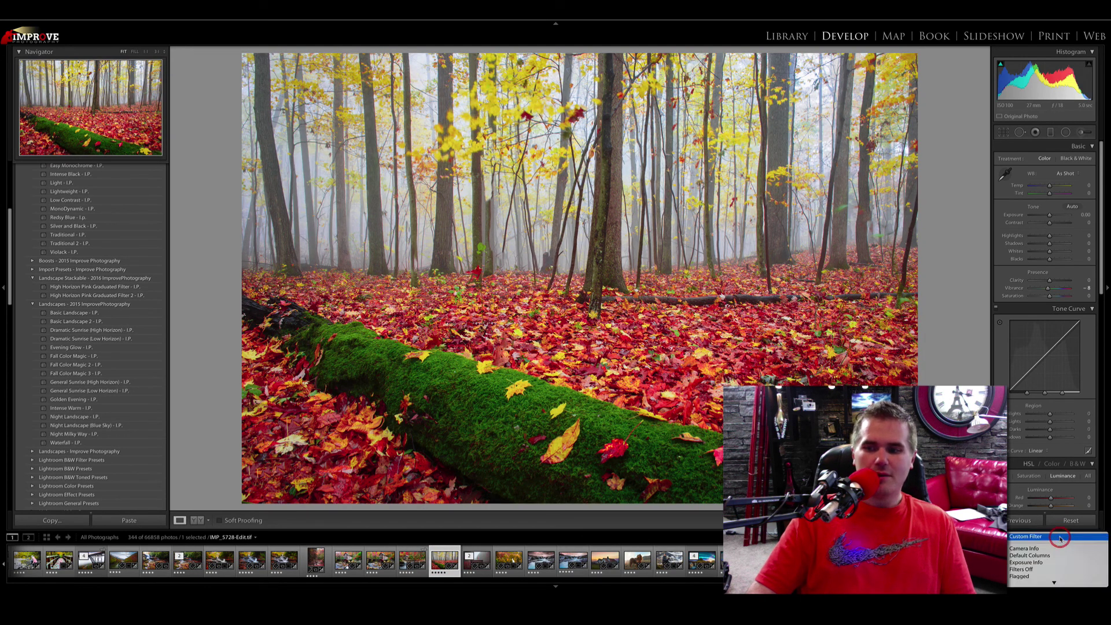
left_click(1021, 569)
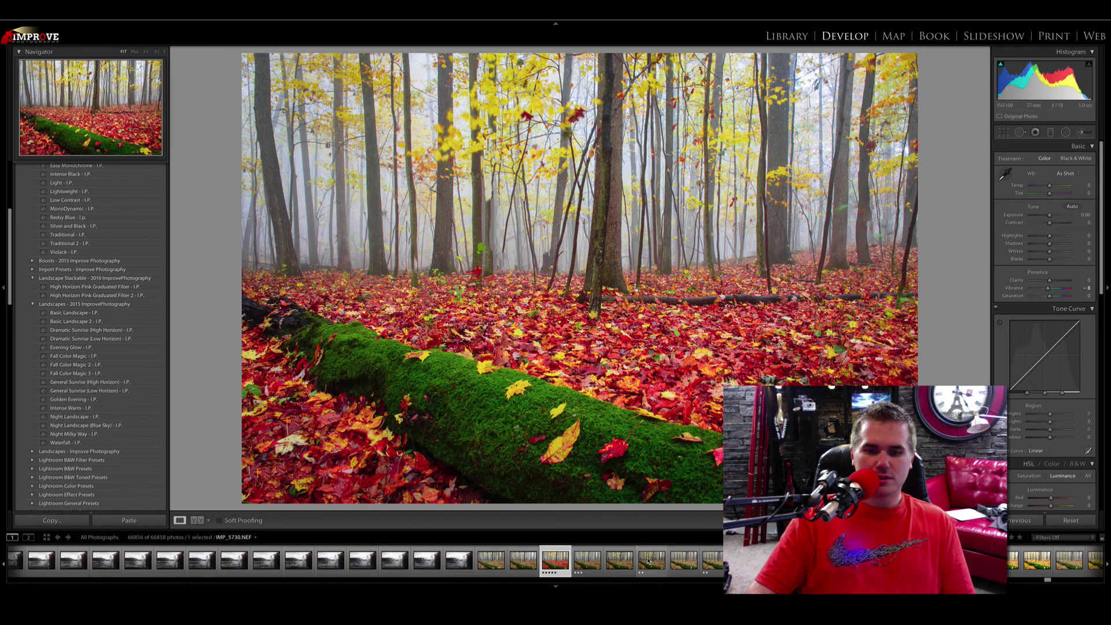
left_click(586, 561)
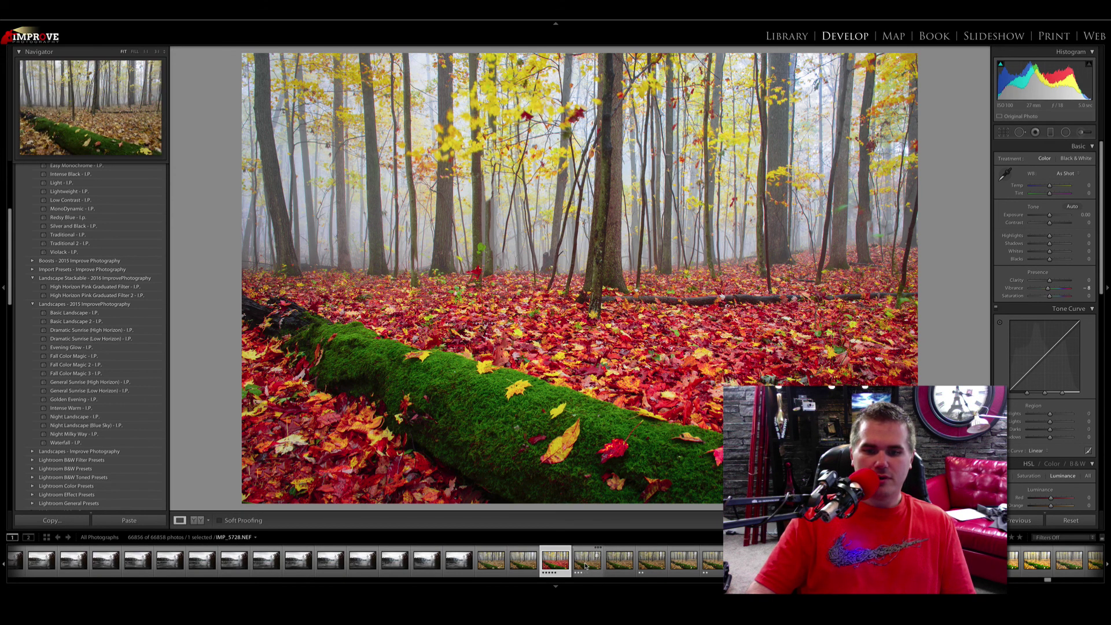
left_click(523, 560)
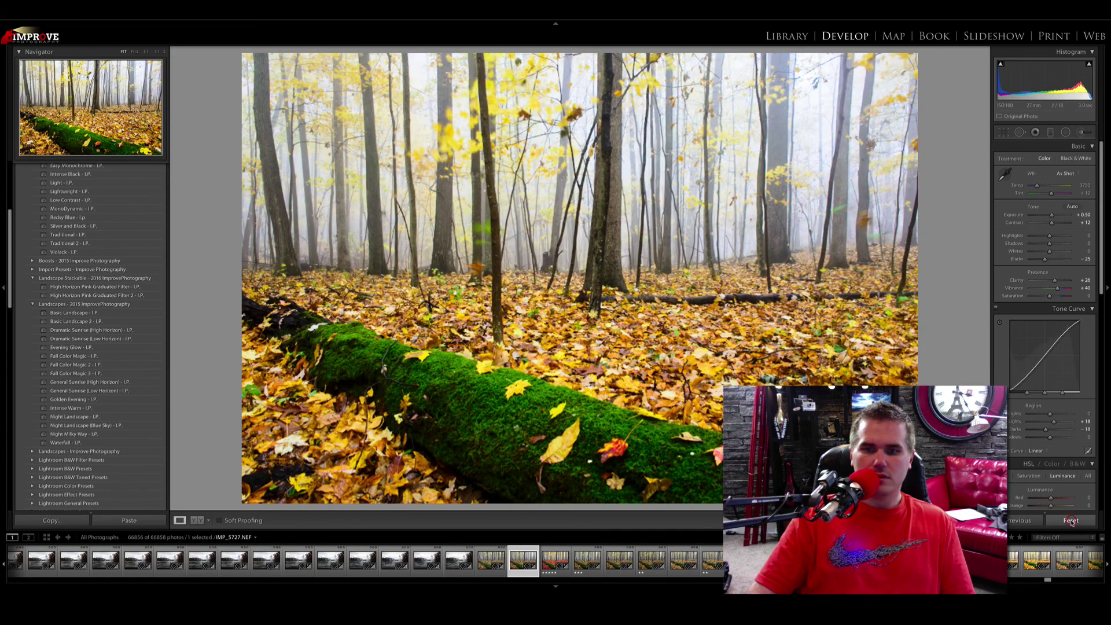
left_click(1071, 520)
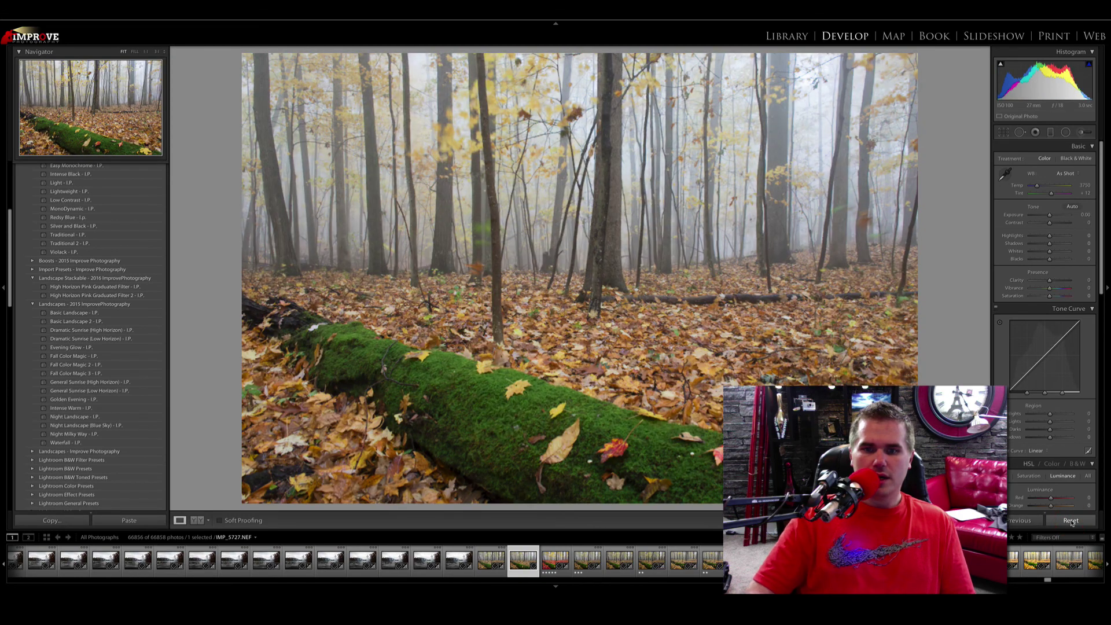
Compare the reset original forest shot with its finished red-leaf edit, ending on the original.
key("Right")
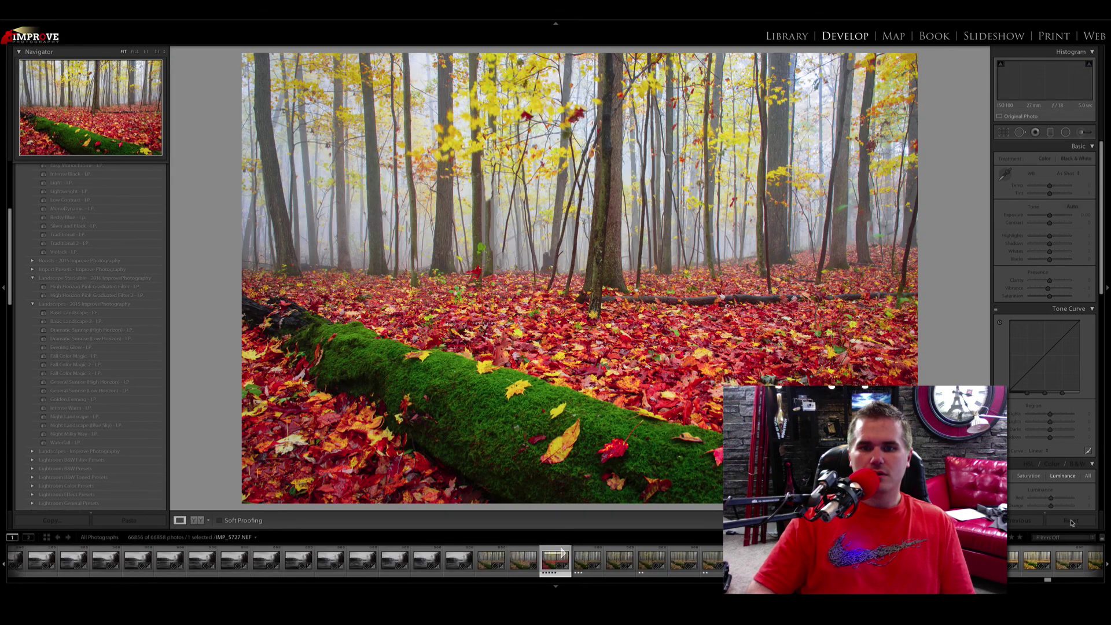
key("Left")
key("Right")
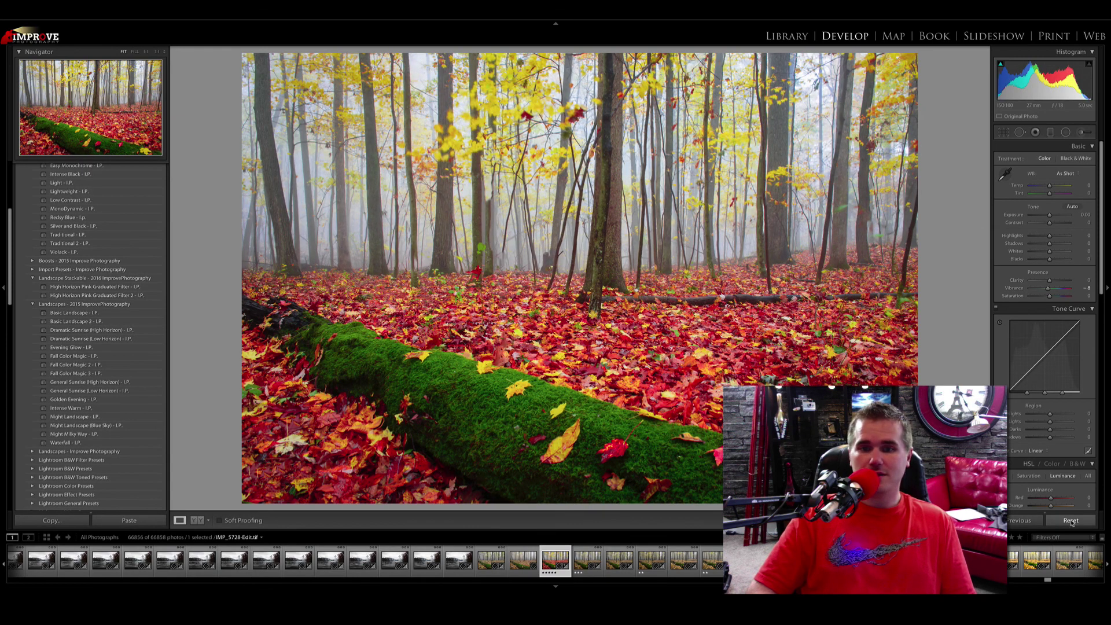
key("Left")
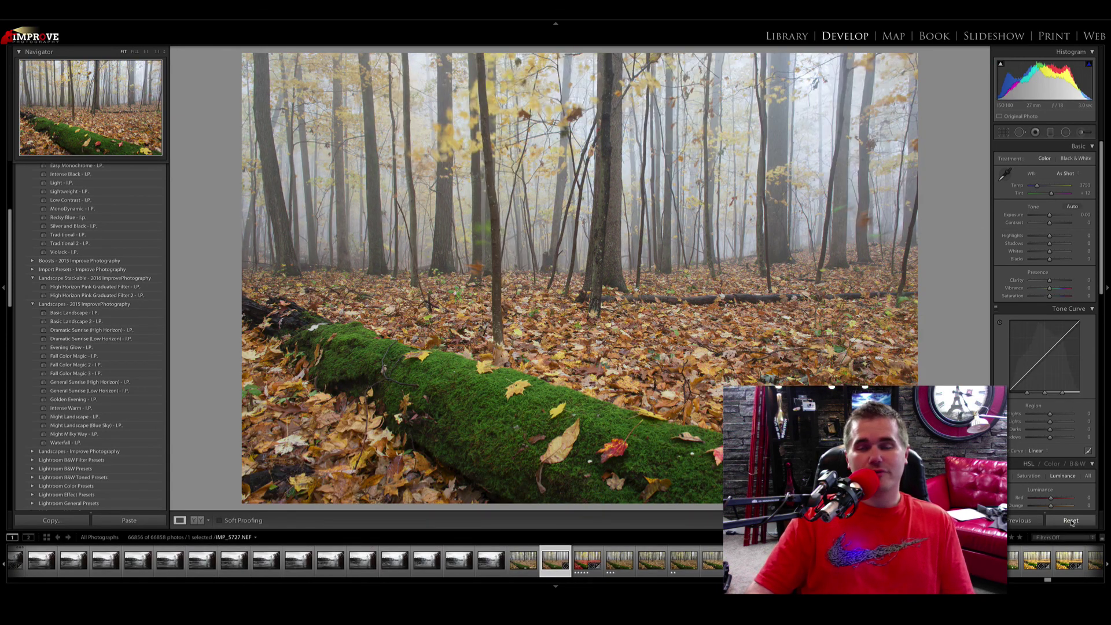